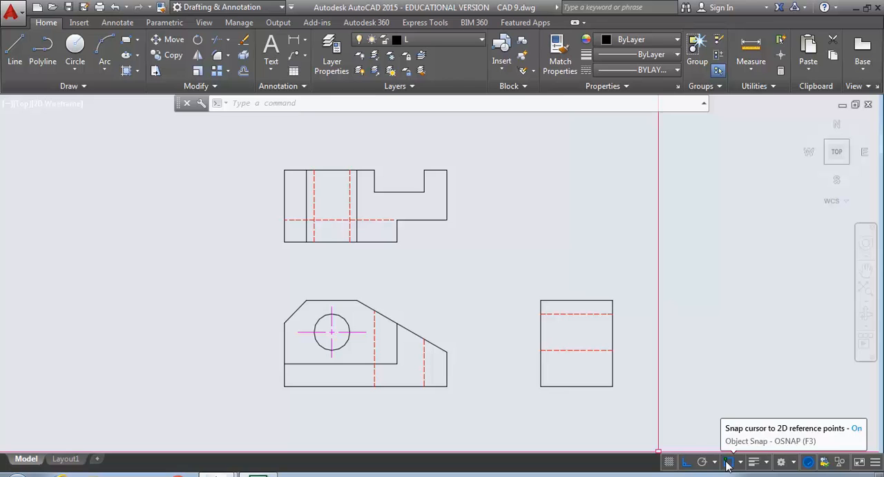
Copy the front view hole's vertical centerline straight up into the top view, using Ortho to keep it aligned
click(685, 464)
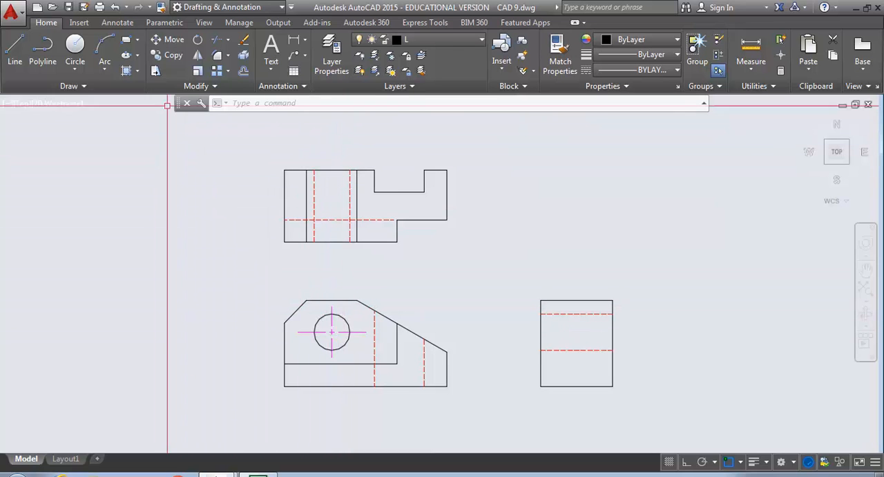
click(169, 56)
click(332, 318)
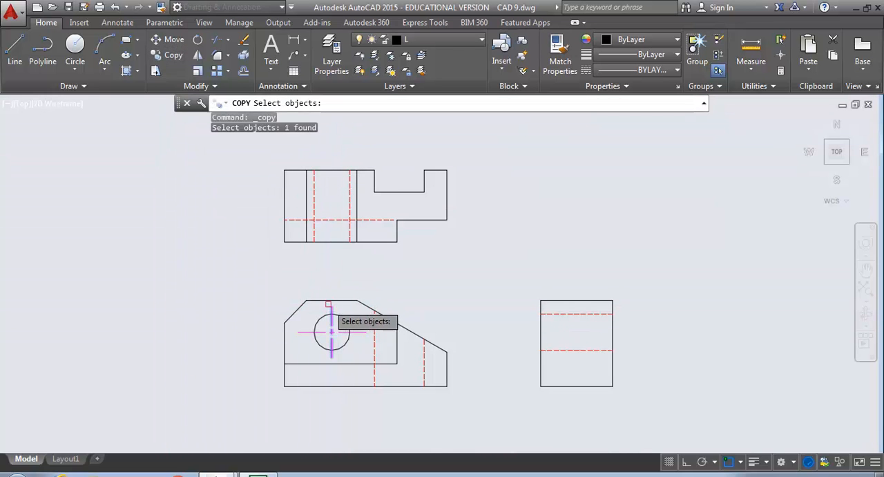
key(Return)
click(208, 328)
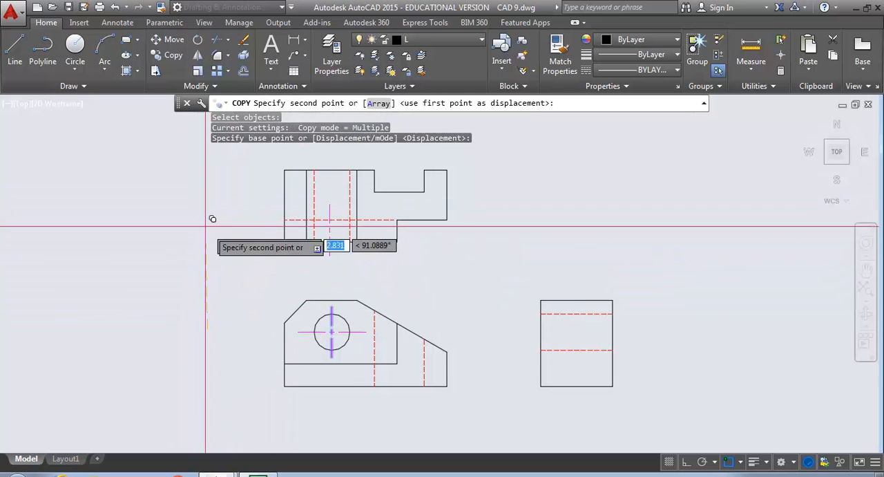
key(F8)
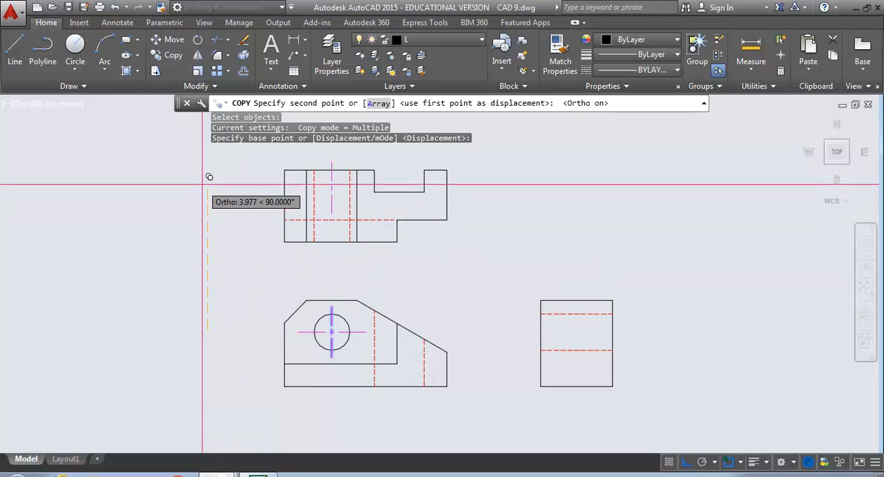
click(207, 201)
key(Escape)
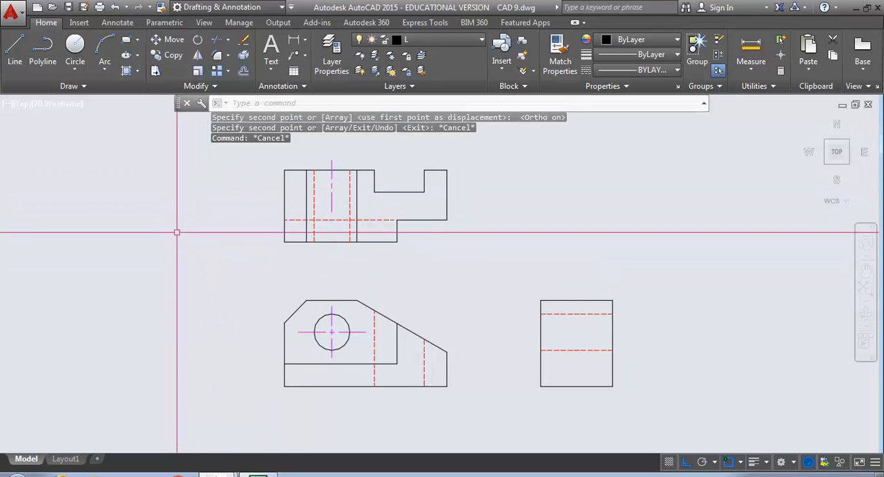
Stretch the lower end of the top view's centerline down by about 1.2 units, past the view's bottom edge
click(333, 206)
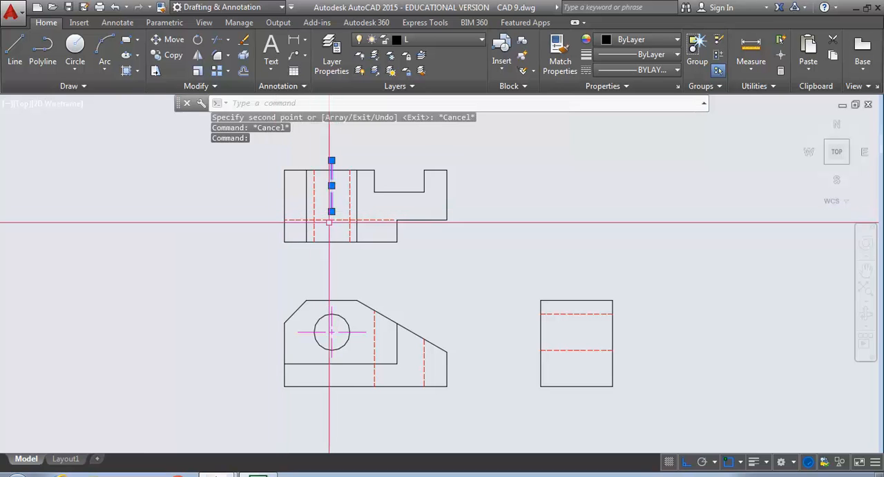
click(332, 211)
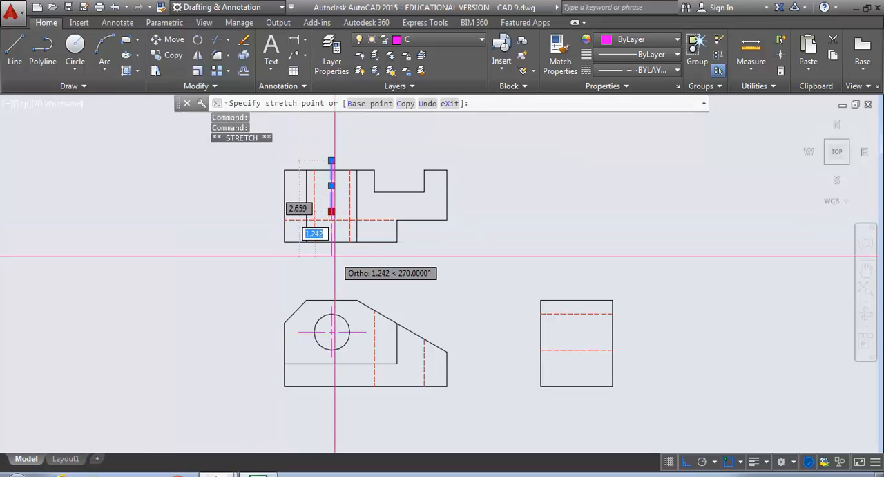
click(331, 254)
key(Escape)
key(Escape)
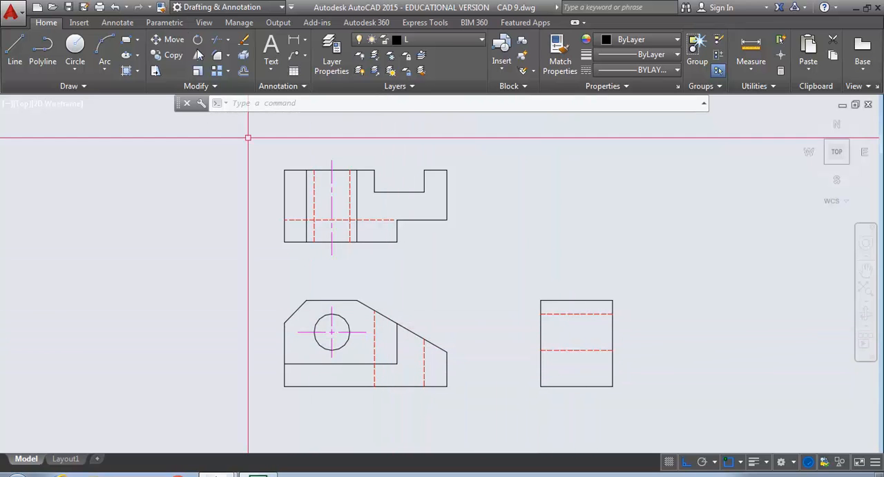
Copy the front view hole's horizontal centerline straight across into the side view, between the two hidden lines
click(174, 55)
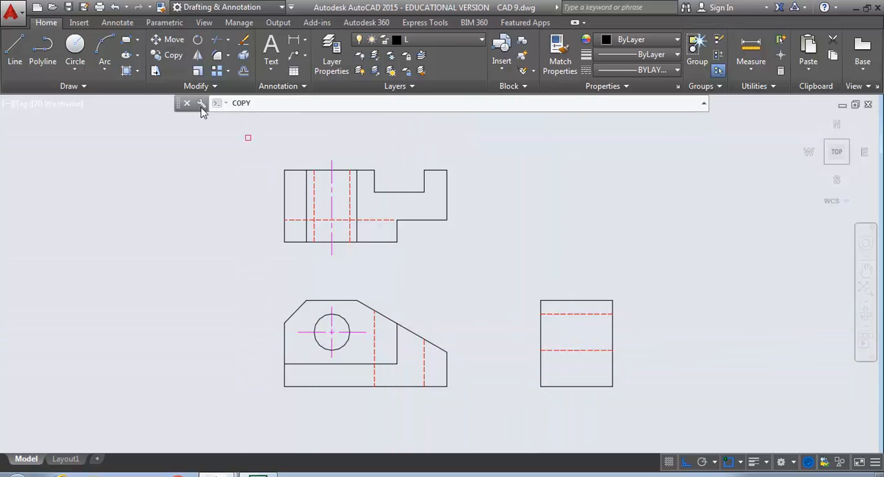
click(349, 331)
key(Return)
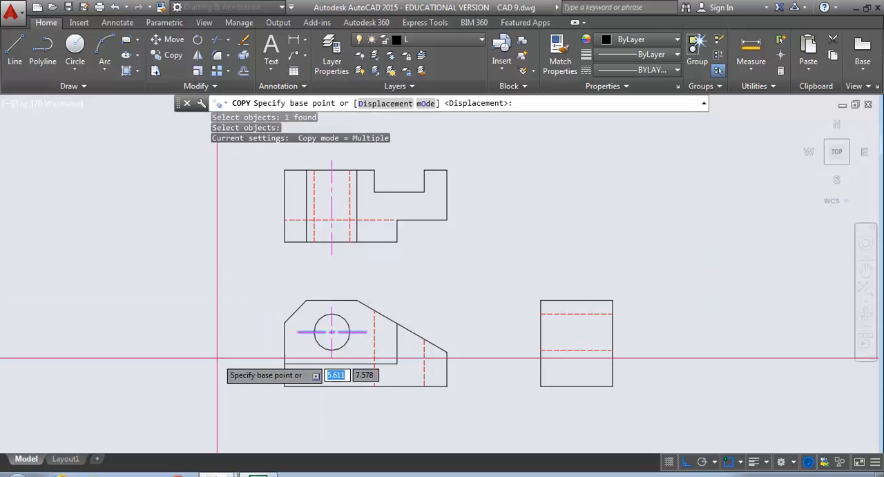
click(286, 420)
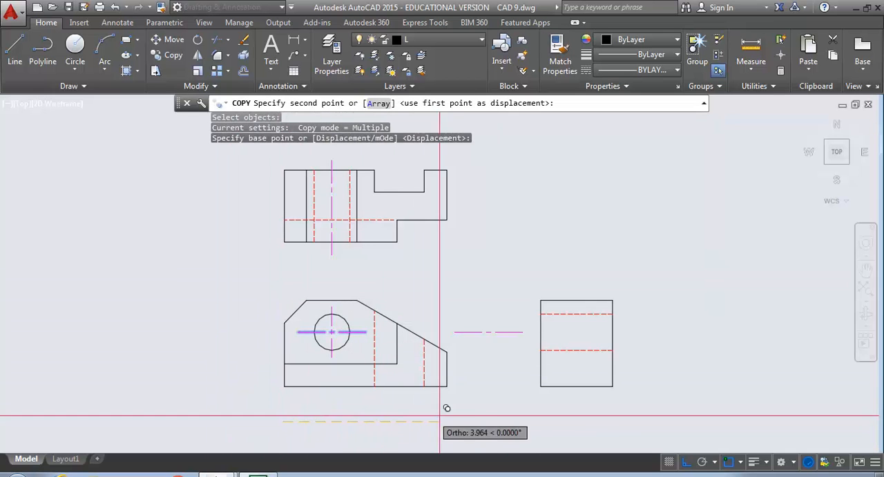
click(523, 406)
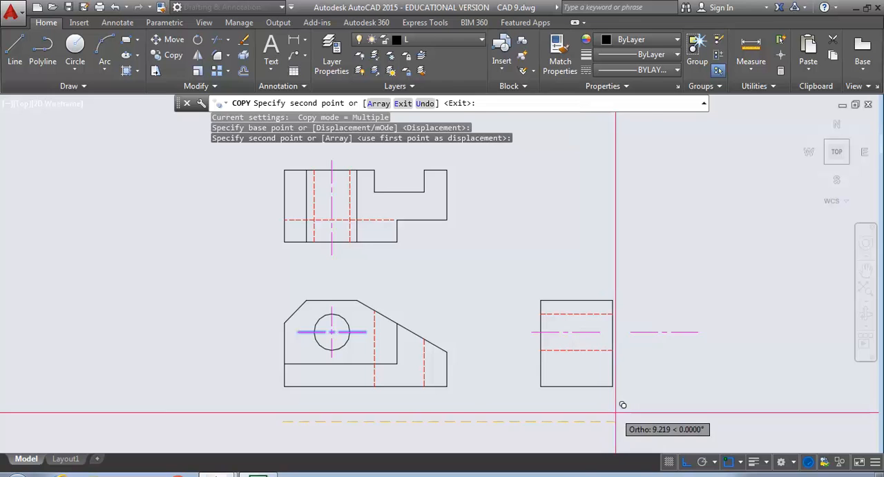
Place two extra copies of the horizontal centerline beyond the right of the side view, and erase both
click(677, 403)
click(701, 381)
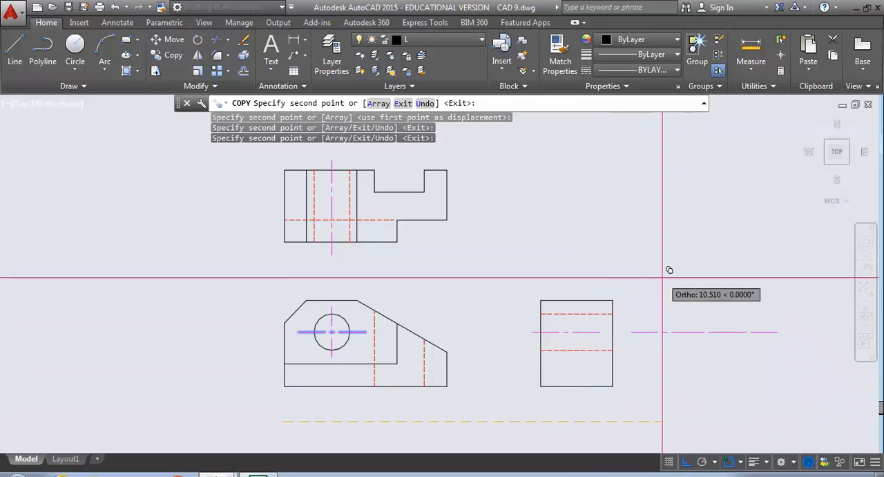
key(Escape)
text(e)
key(Return)
click(734, 351)
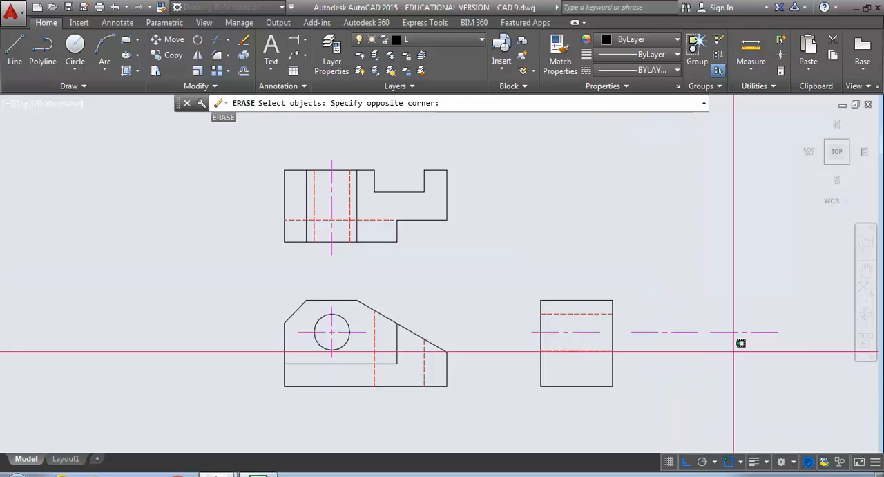
click(661, 310)
key(Return)
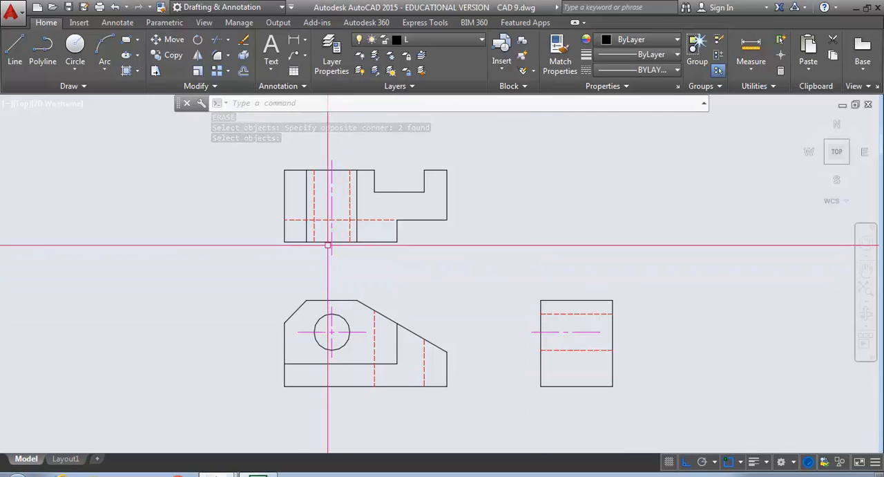
Stretch the right end of the side view's centerline horizontally past the view's right edge
scroll(328, 245, up, 4)
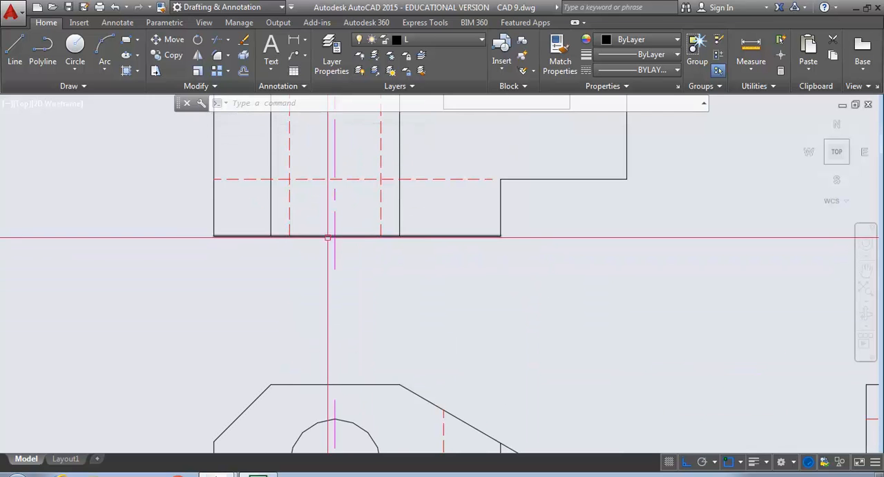
scroll(306, 263, up, 3)
scroll(306, 263, down, 4)
scroll(307, 297, down, 2)
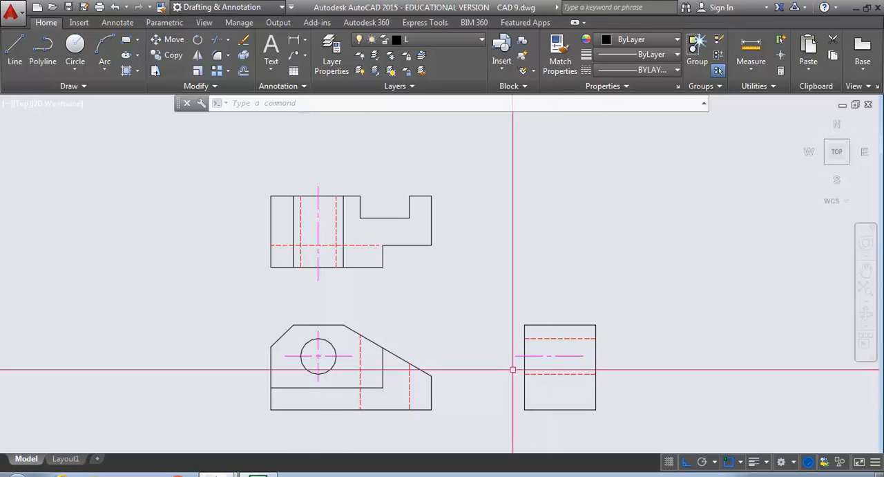
click(560, 355)
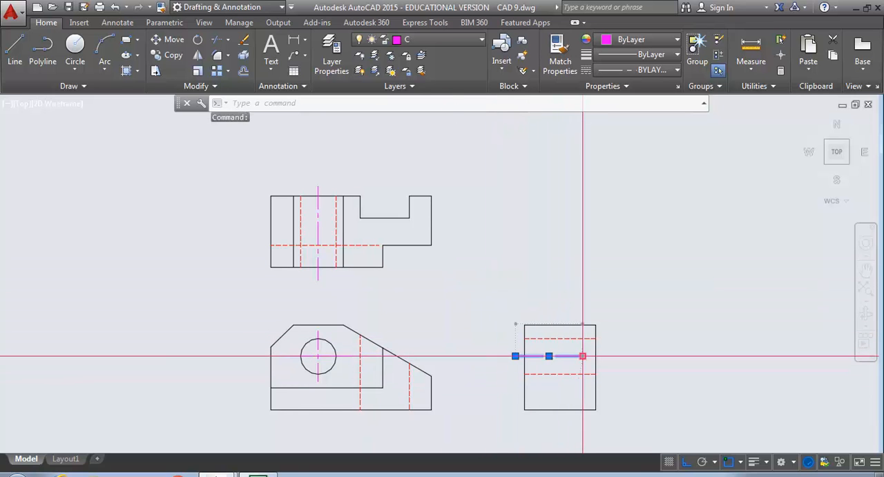
click(582, 356)
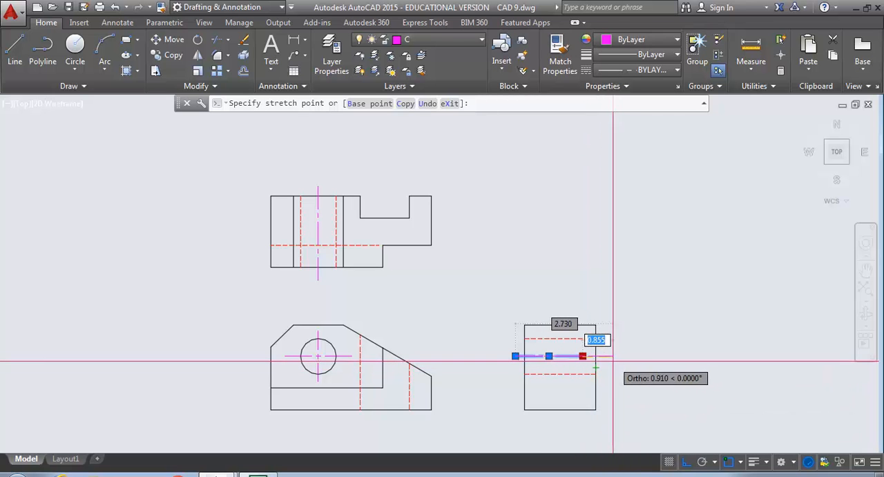
click(607, 360)
key(Escape)
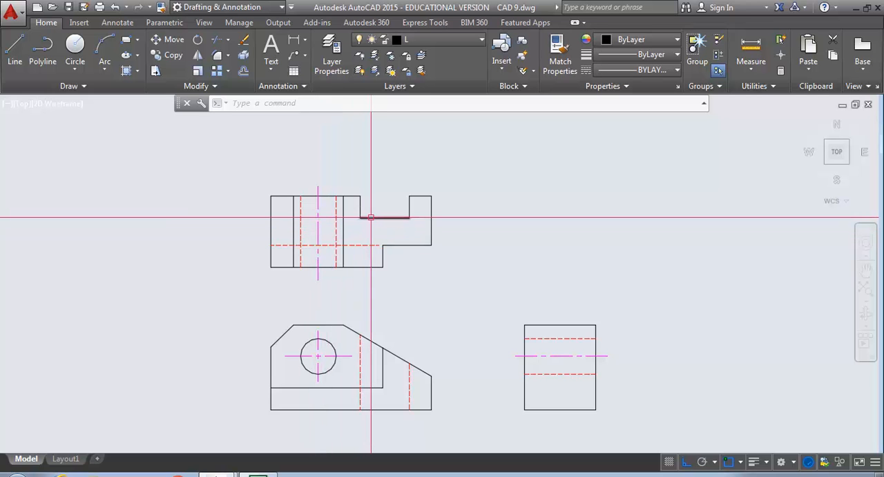
Match the hole's hidden-line properties onto the top view's notch bottom, notch right wall, right block's top and right edges, and lower step edge
click(559, 54)
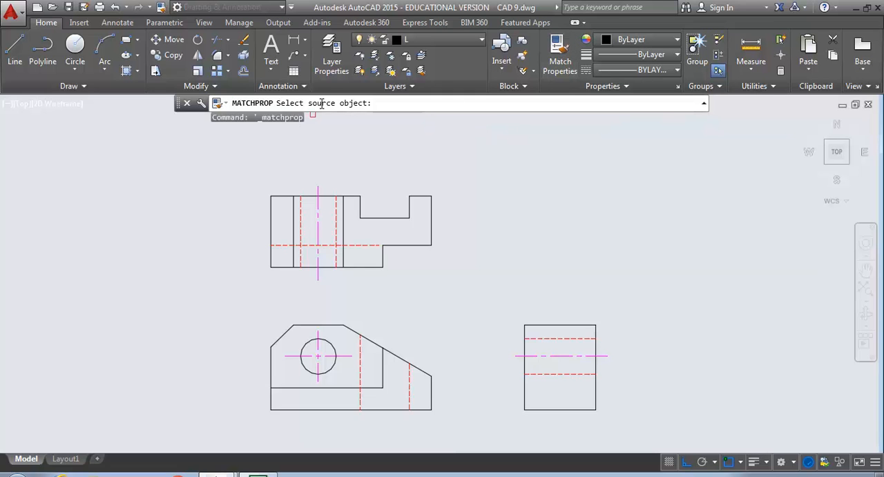
click(337, 211)
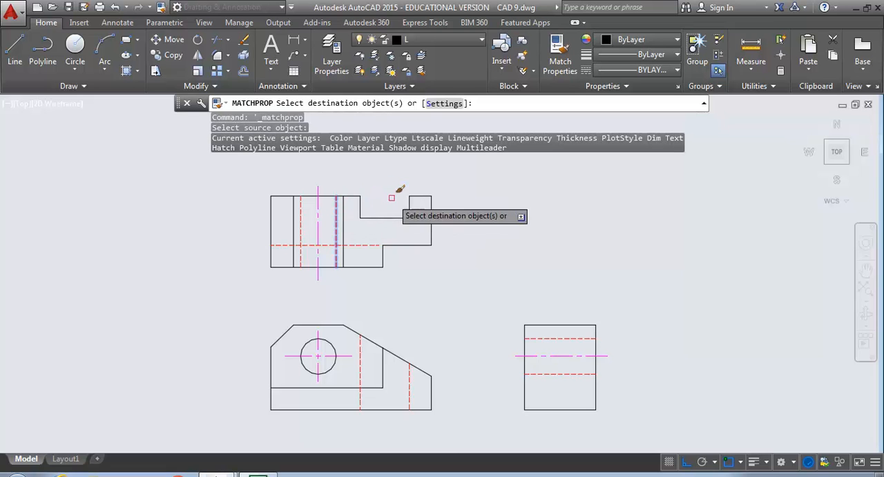
click(395, 215)
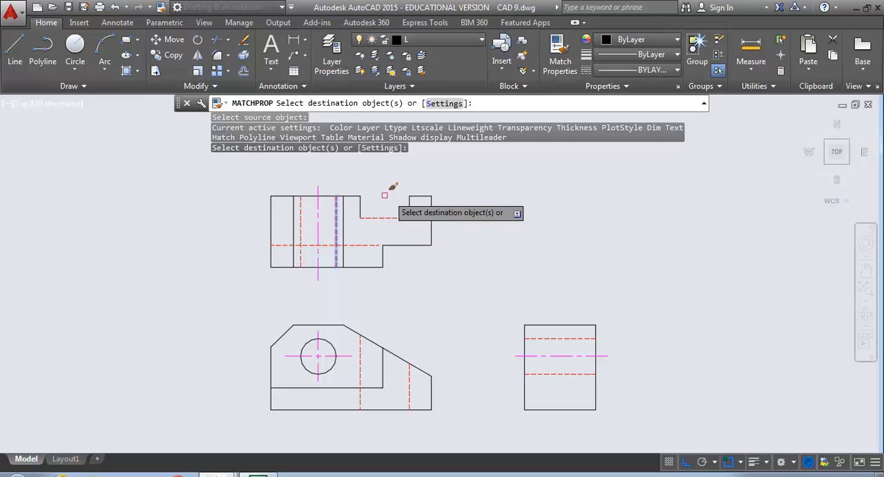
scroll(424, 202, up, 3)
click(377, 215)
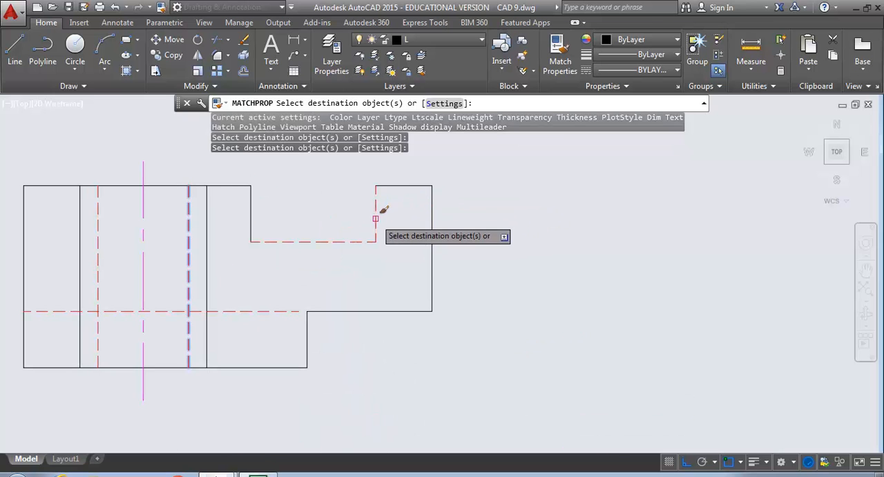
click(404, 185)
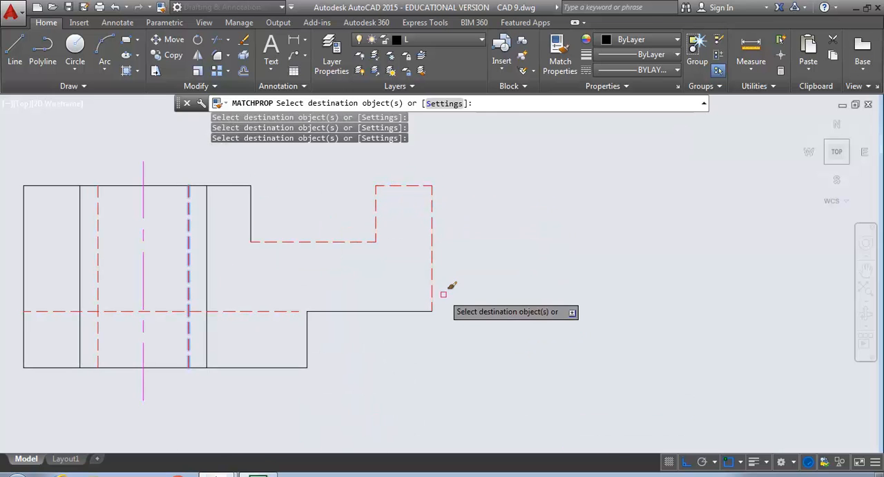
click(440, 347)
click(342, 285)
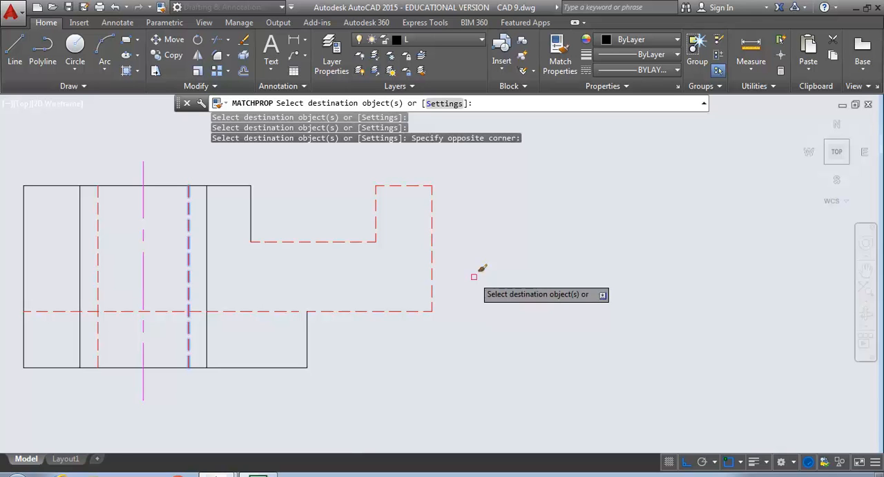
key(Escape)
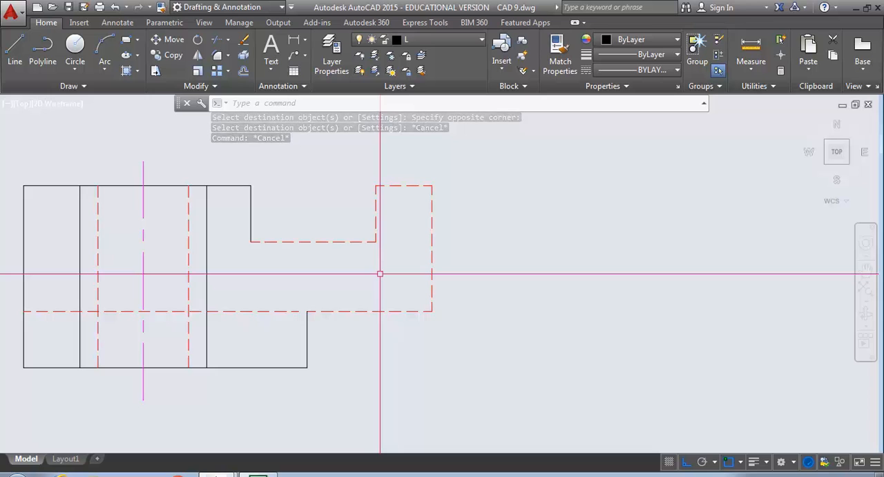
Match a solid visible line's properties back onto the top view's notch, right block and lower step edges
click(560, 54)
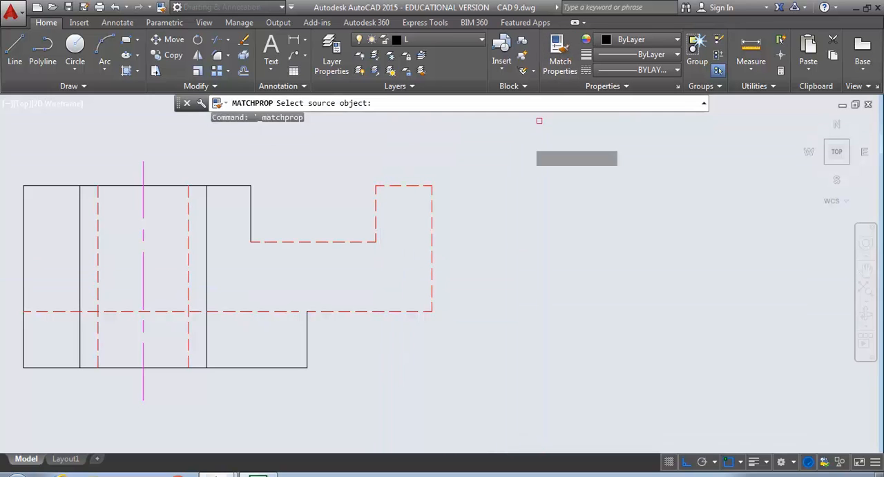
click(206, 205)
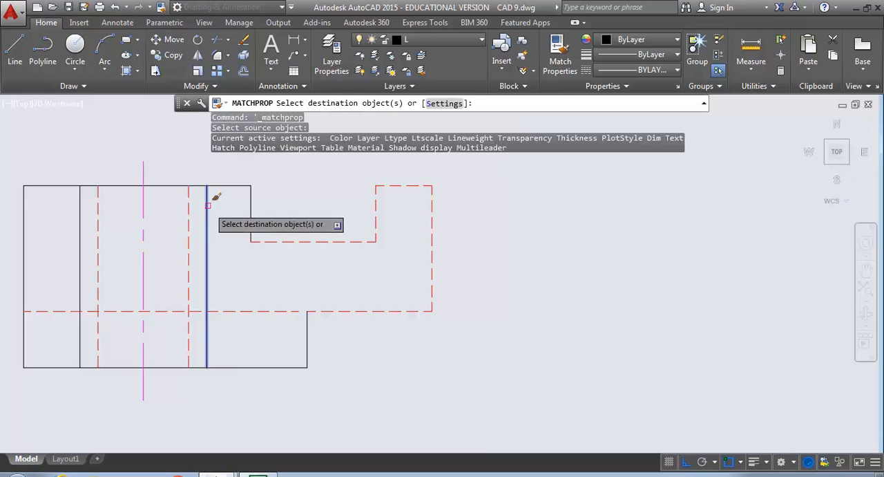
click(294, 241)
click(461, 254)
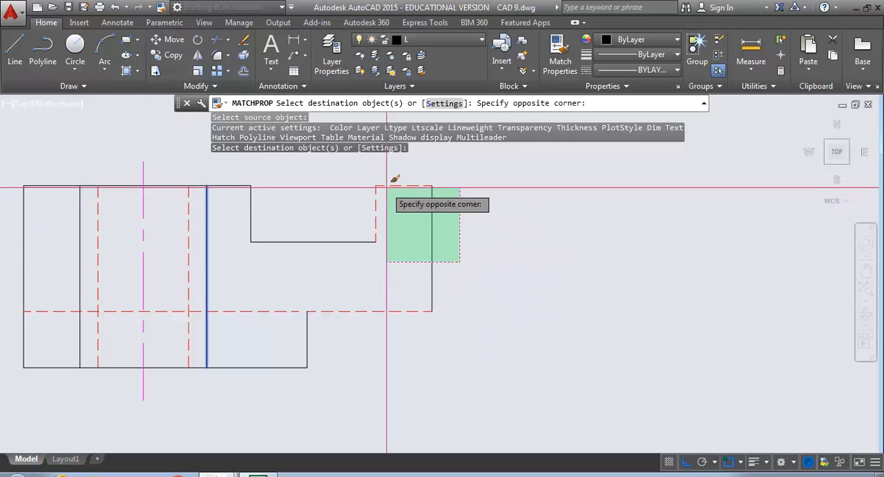
click(378, 176)
click(387, 340)
click(353, 288)
right_click(475, 294)
click(508, 315)
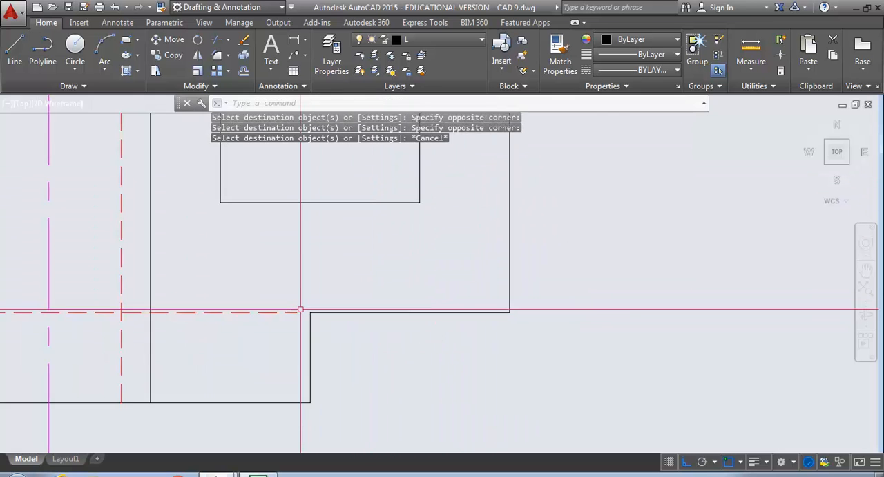
Preview layer C on the front view's top horizontal edge, and cancel the layer change
scroll(296, 310, down, 2)
mouse_move(296, 310)
middle_down()
mouse_move(323, 312)
mouse_move(417, 253)
middle_up()
scroll(417, 253, down, 2)
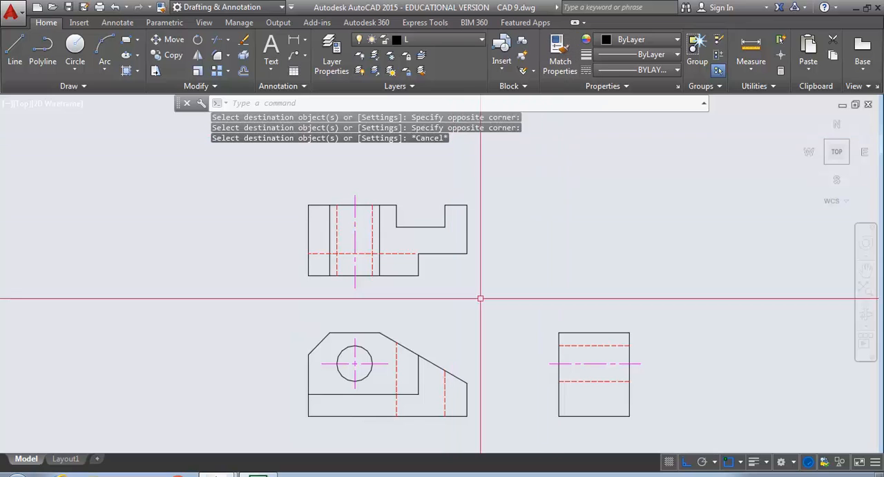
scroll(353, 364, up, 6)
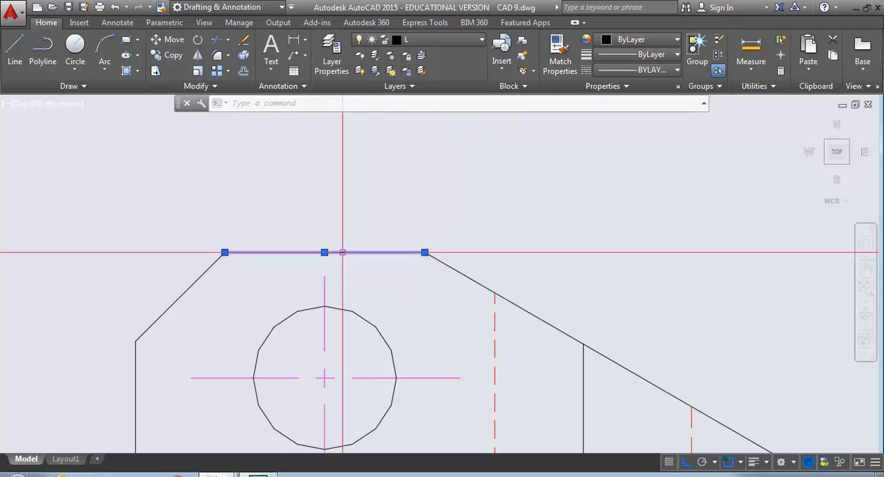
click(342, 252)
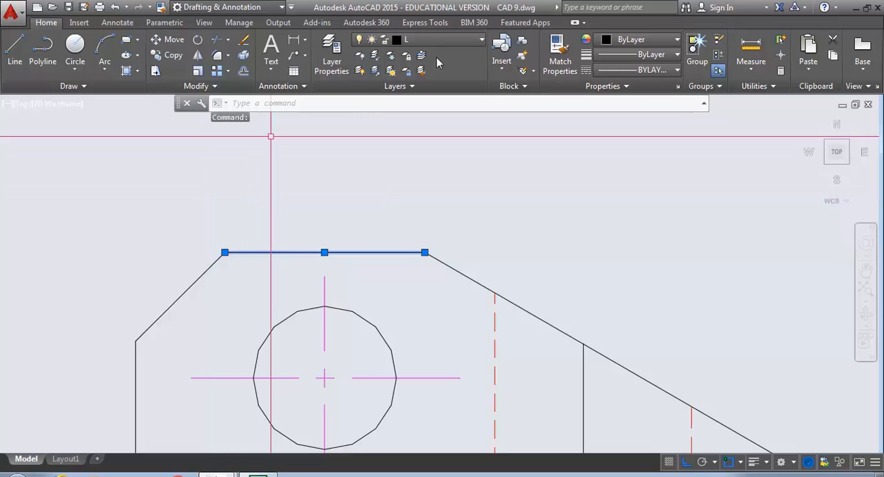
click(481, 44)
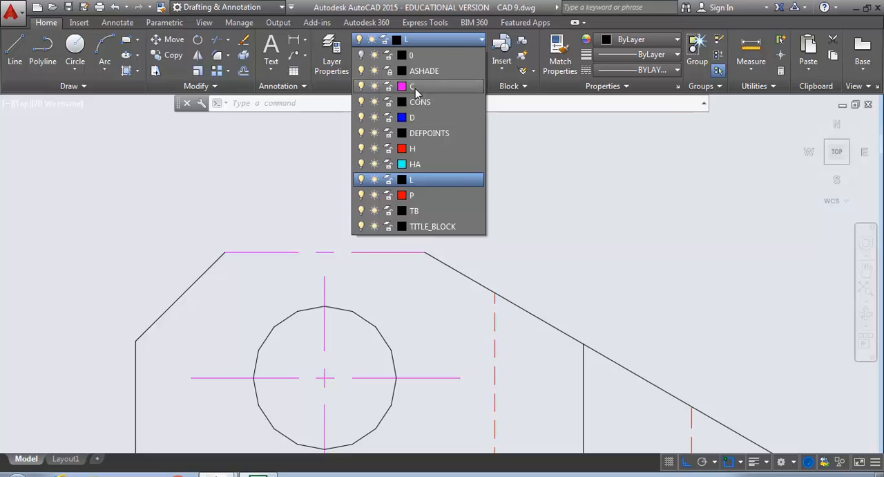
key(Escape)
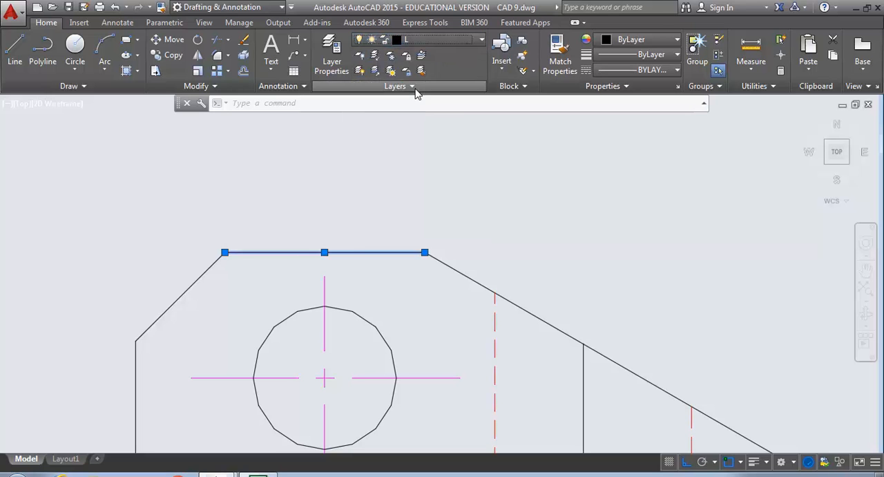
click(338, 166)
key(Escape)
key(Escape)
key(Escape)
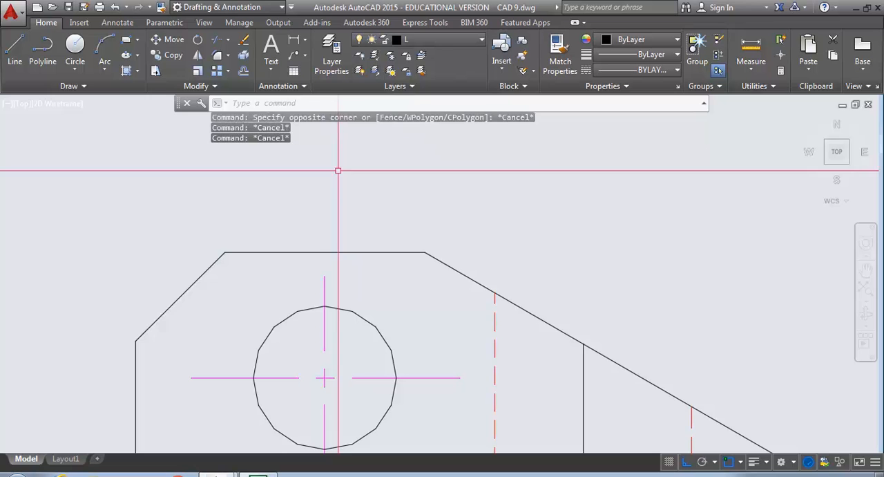
Draw a horizontal projection line from the lower end of the front view's slanted edge through the side view, past its right edge
scroll(322, 231, down, 5)
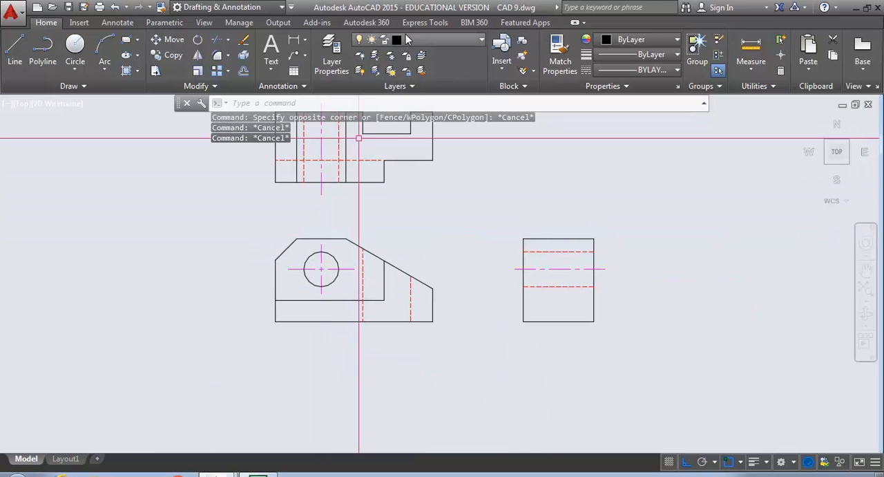
mouse_move(452, 163)
middle_down()
mouse_move(428, 243)
mouse_move(418, 209)
middle_up()
mouse_move(348, 267)
middle_down()
mouse_move(389, 264)
mouse_move(394, 274)
middle_up()
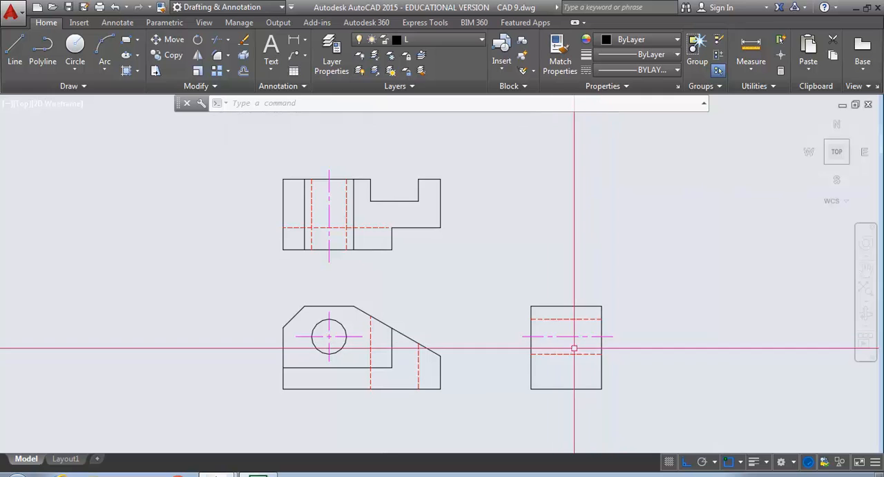
middle_drag(572, 353, 500, 327)
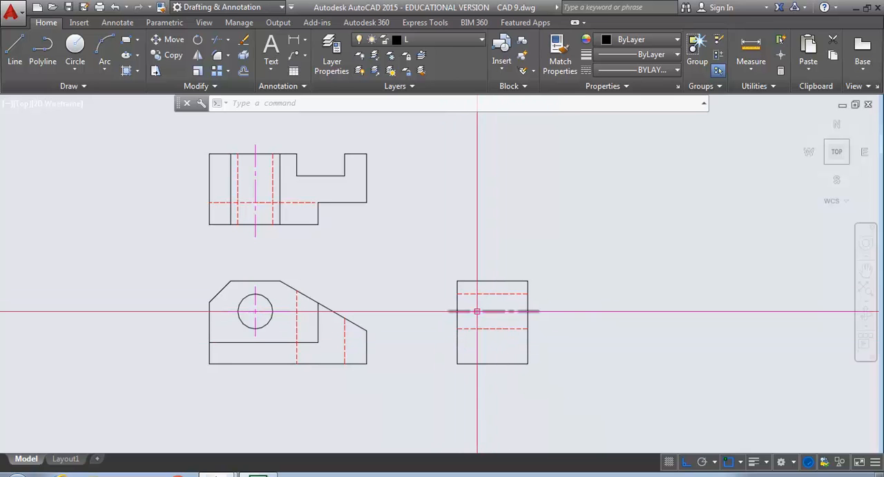
text(l)
key(Return)
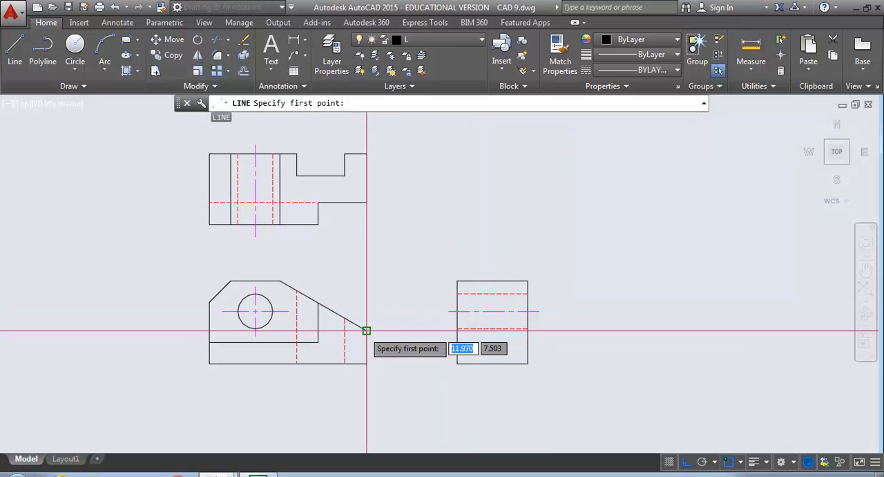
key(Escape)
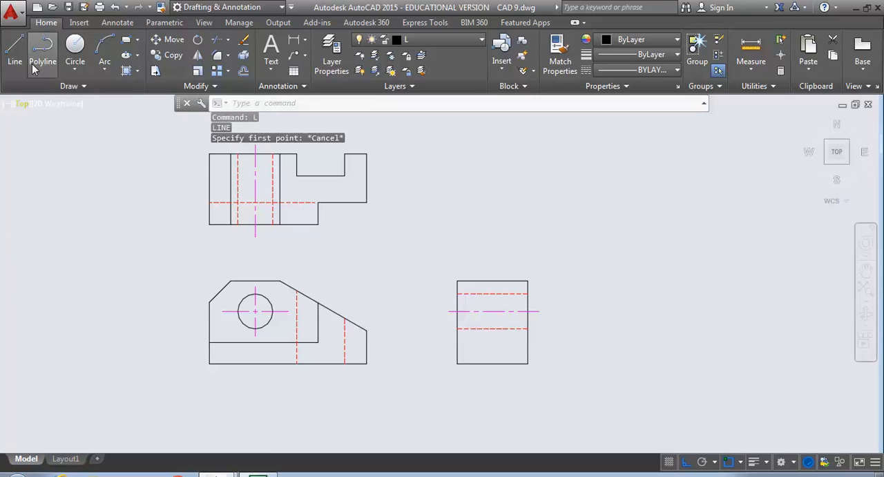
click(15, 52)
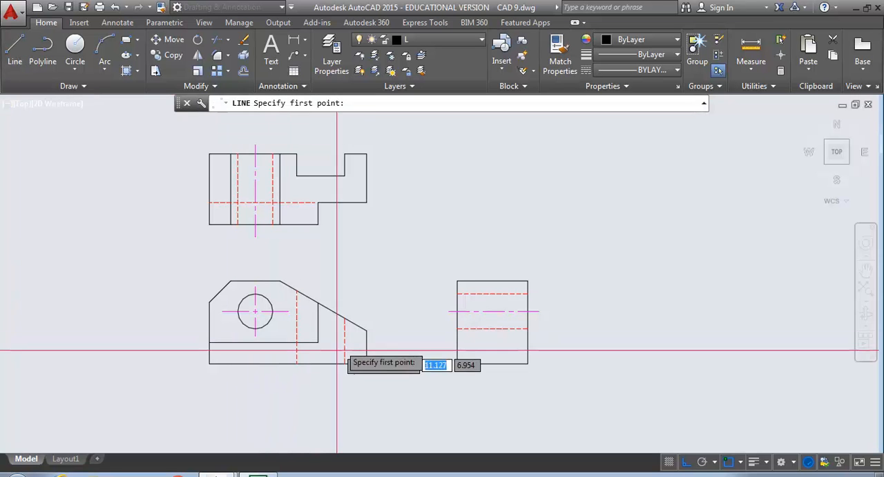
click(367, 330)
click(586, 359)
key(Return)
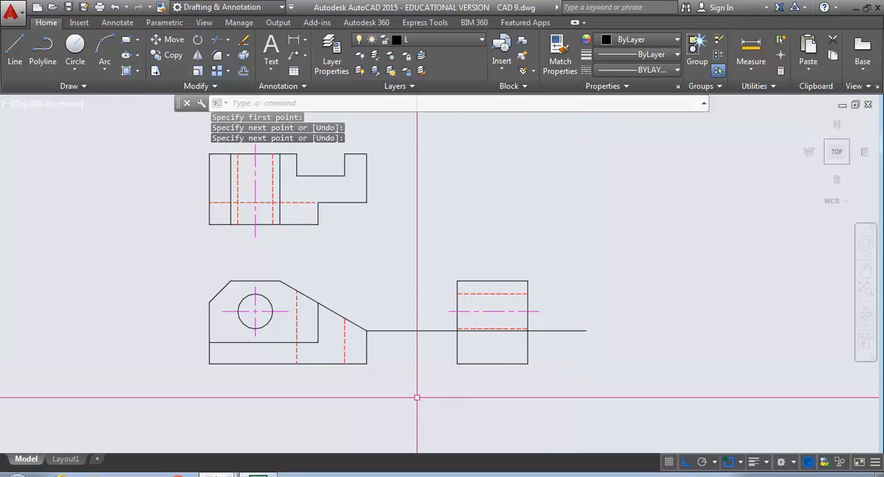
key(Escape)
key(Escape)
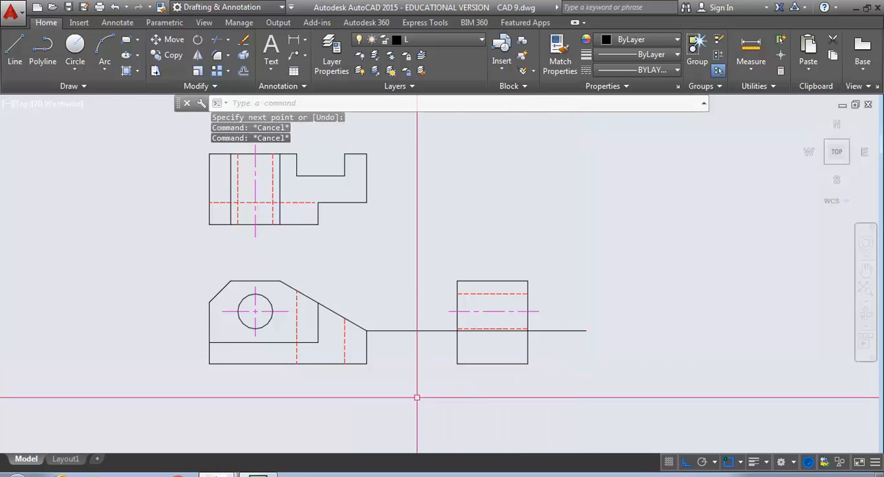
Offset the side view's left vertical edge 0.62 inward
click(243, 72)
text(.62)
key(Return)
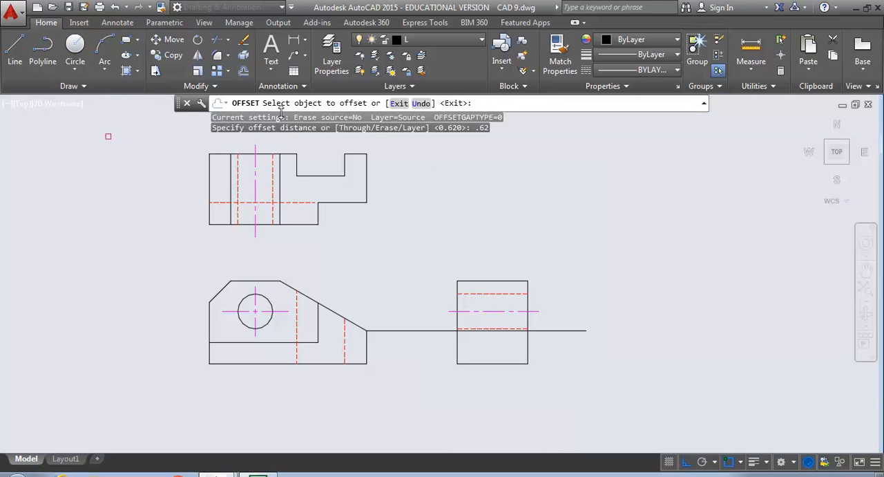
click(459, 353)
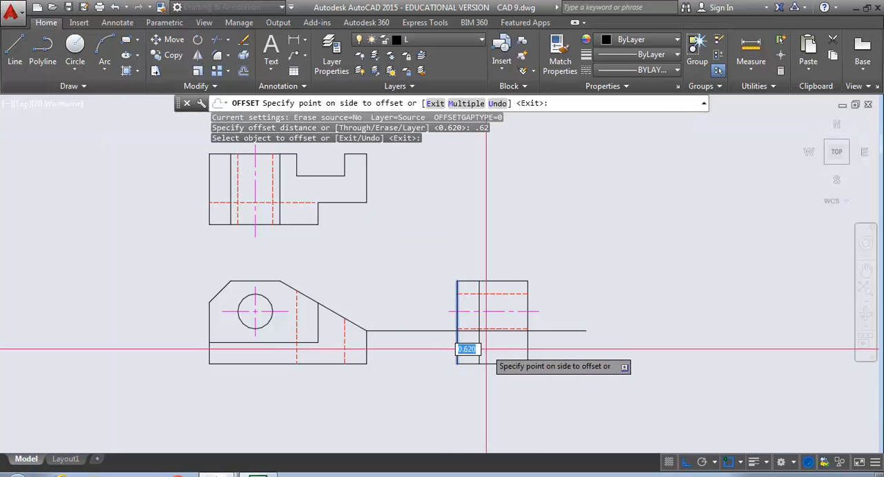
click(469, 346)
key(Return)
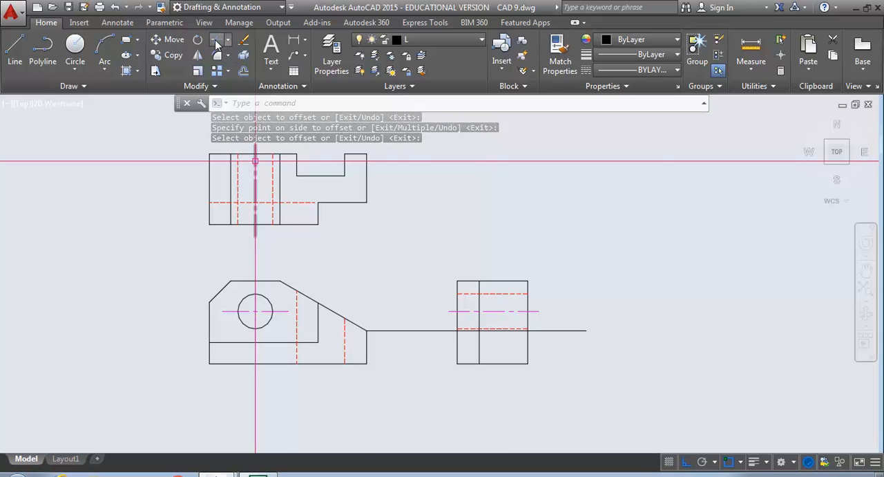
Trim away the projection line between the front view and the side view's inner vertical line
click(217, 41)
click(457, 341)
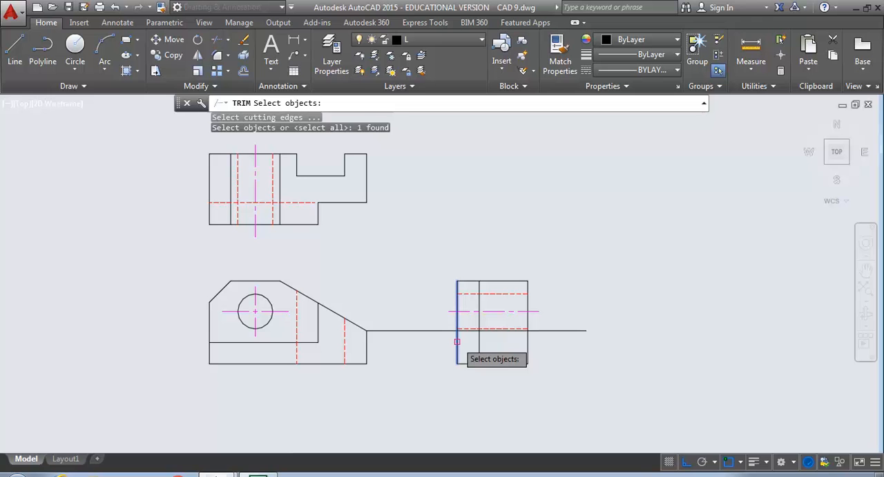
key(Return)
click(443, 331)
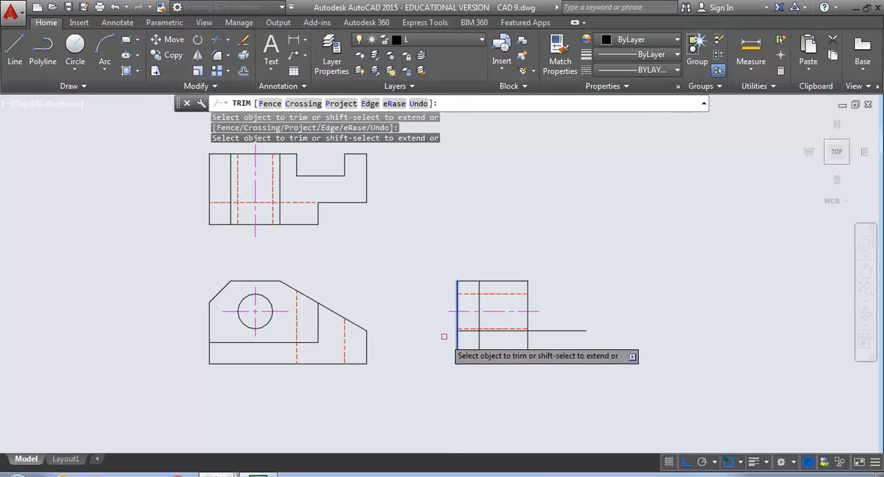
key(Return)
key(Return)
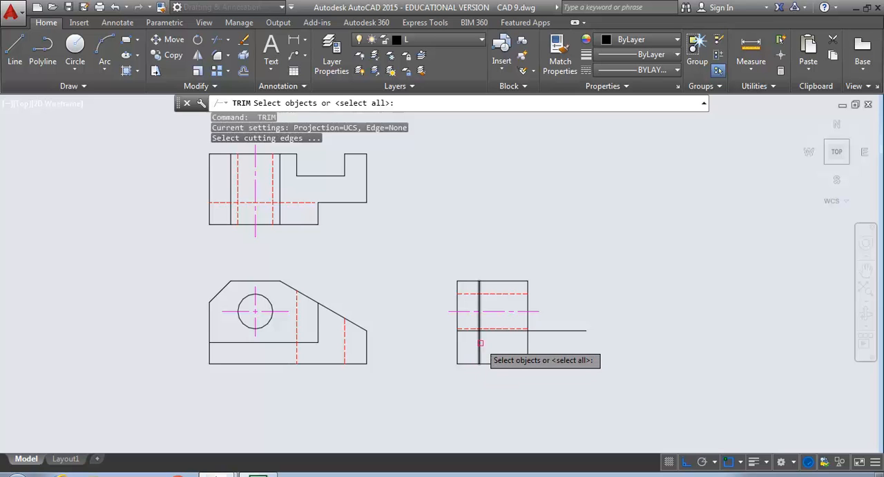
click(480, 343)
key(Return)
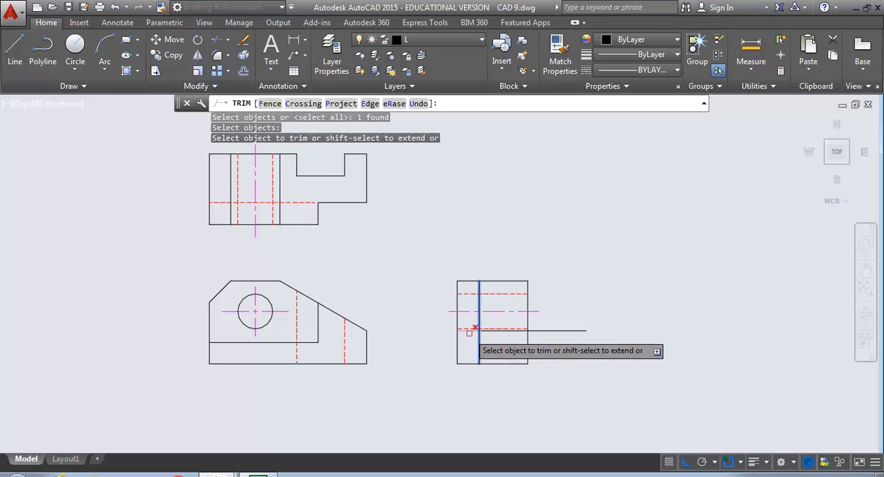
key(Return)
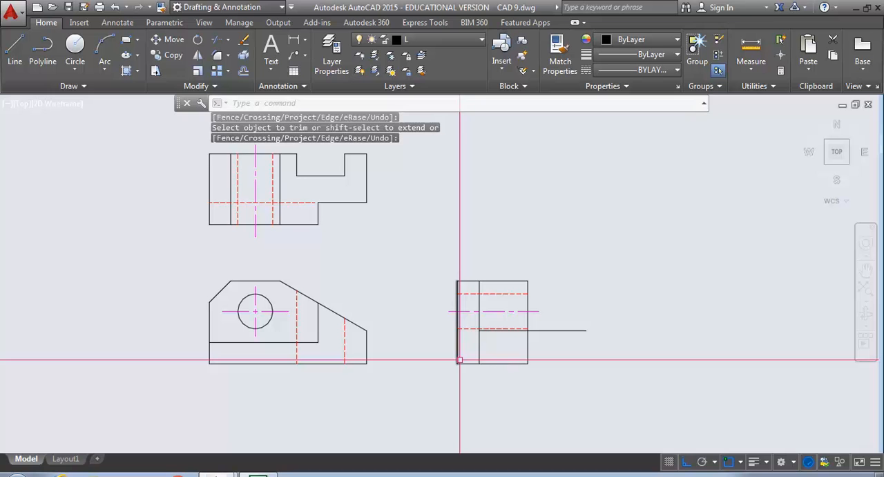
Trim the side view's bottom edge left of the inner vertical line, and the projection line beyond the right edge
key(Return)
click(479, 349)
key(Return)
click(470, 362)
key(Return)
key(Return)
click(528, 345)
key(Return)
click(539, 331)
key(Return)
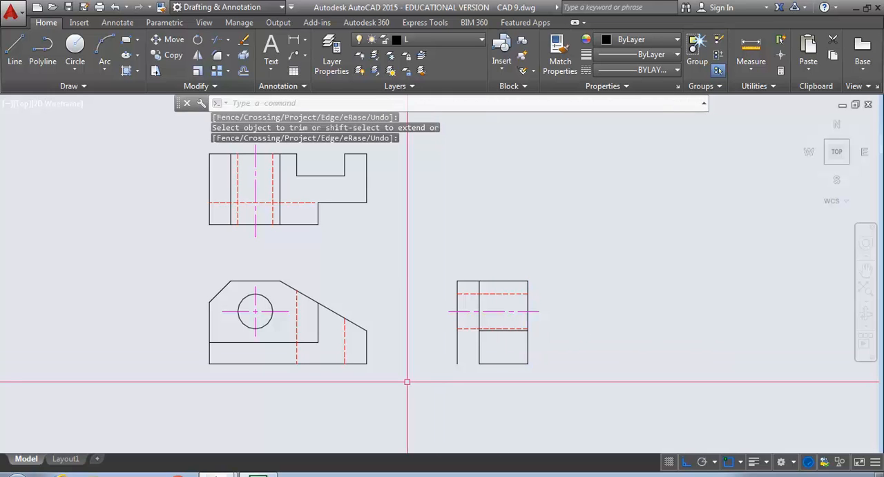
Draw a horizontal projection line from the lower end of the front view's inner vertical edge to past the side view's inner vertical line
text(l)
key(Return)
click(318, 343)
click(505, 351)
key(Return)
key(Return)
Project the upper end of the front view's inner vertical edge horizontally into the side view with object snap turned off
click(318, 303)
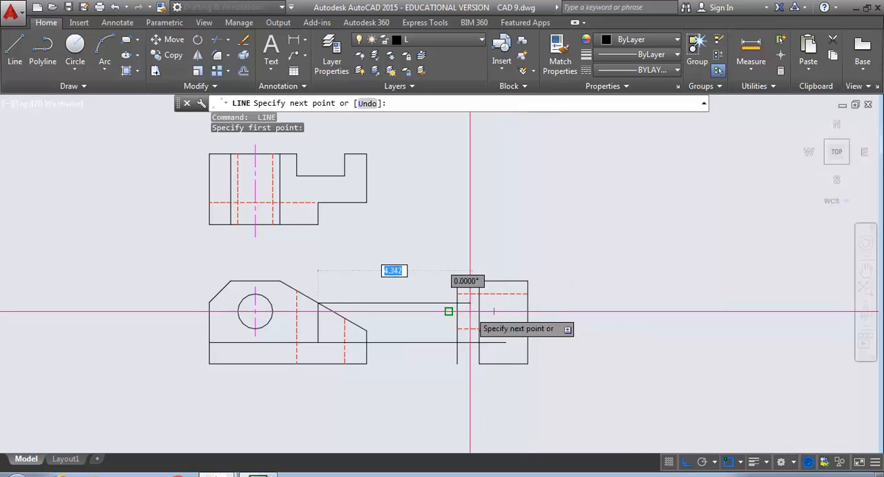
click(728, 462)
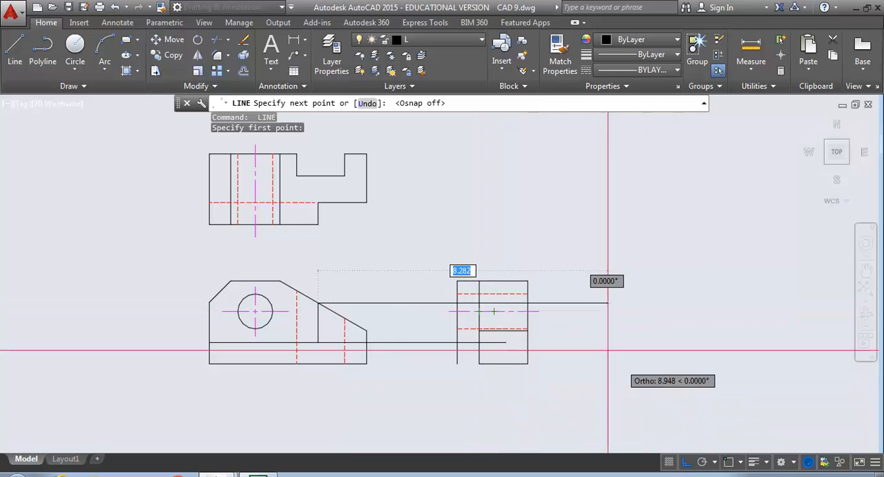
click(492, 305)
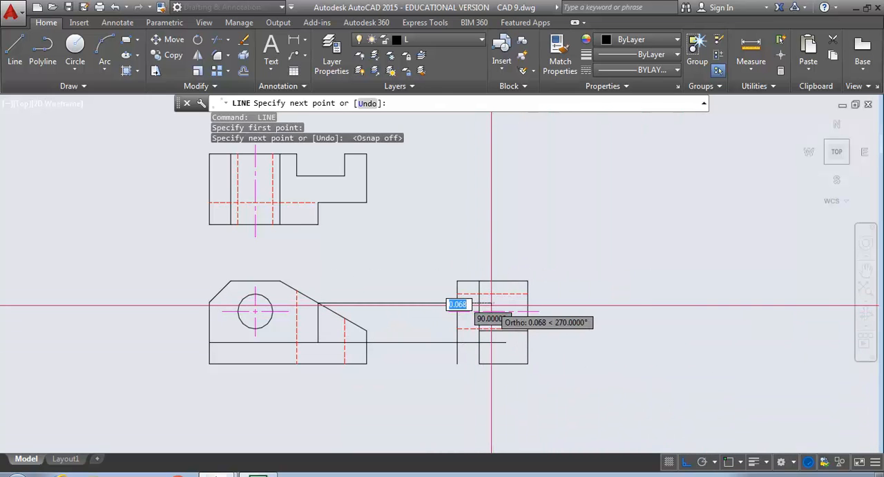
key(Return)
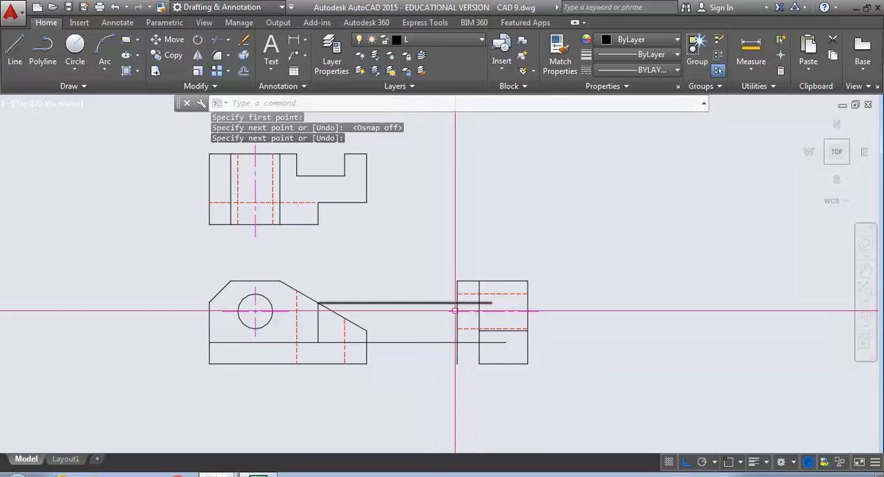
Trim both projection lines to the side view's narrow left strip, and cut its left edge off below the lower line
scroll(458, 311, up, 2)
middle_drag(460, 293, 459, 259)
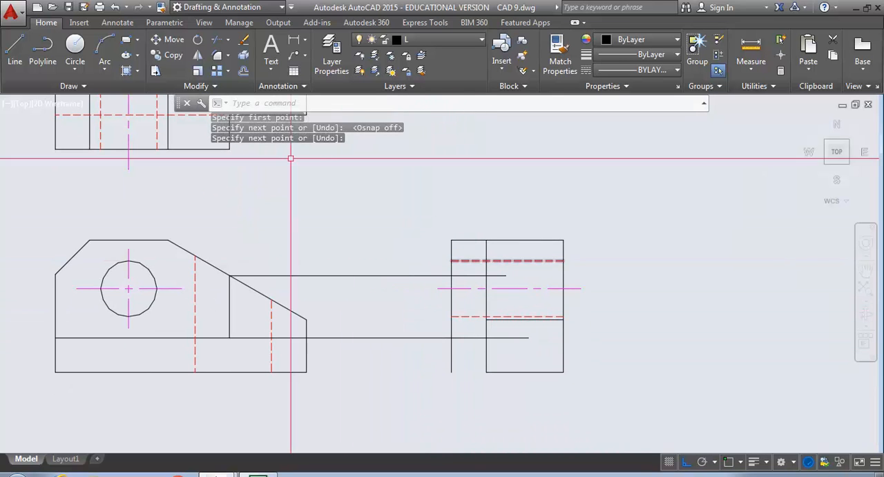
text(tr)
key(Return)
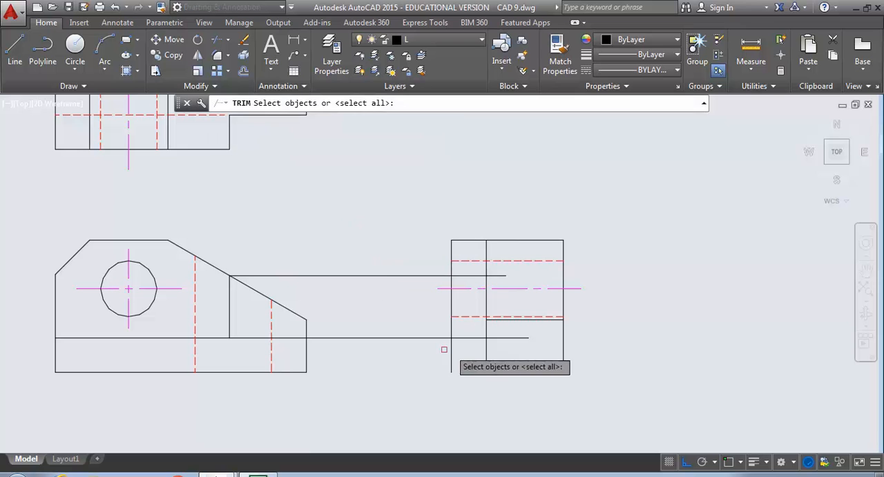
click(509, 356)
click(429, 324)
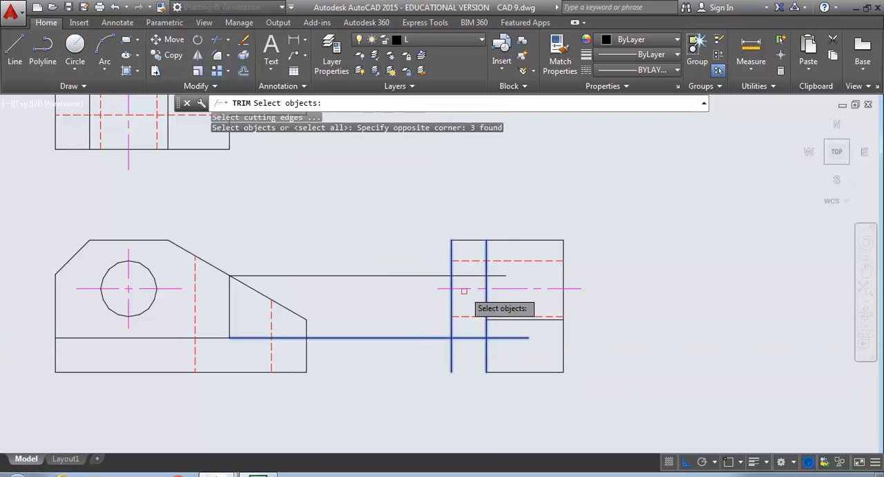
click(494, 276)
key(Return)
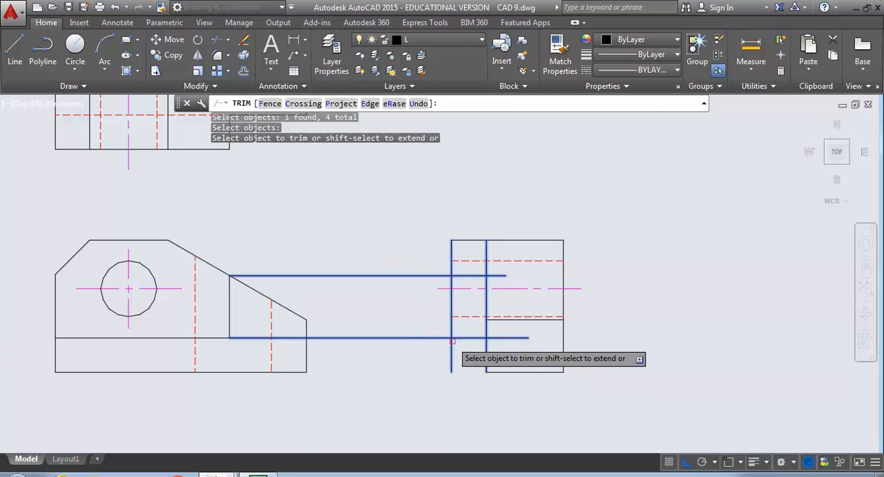
click(454, 353)
click(453, 354)
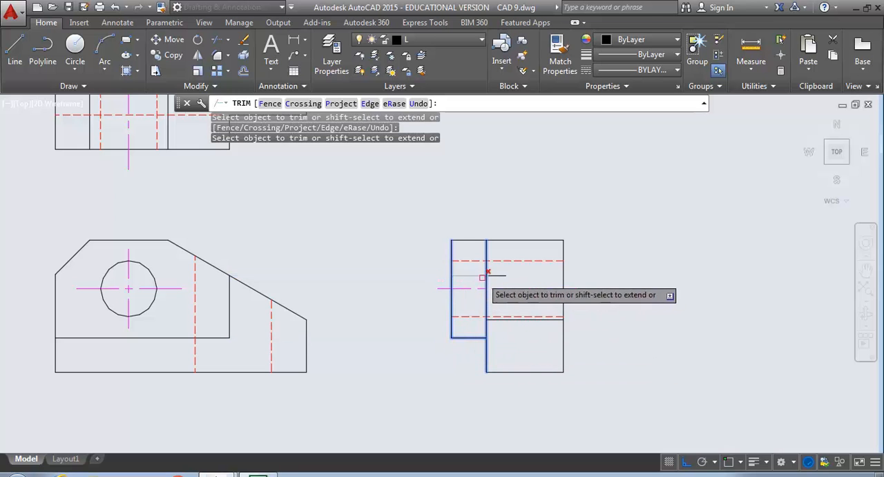
key(Return)
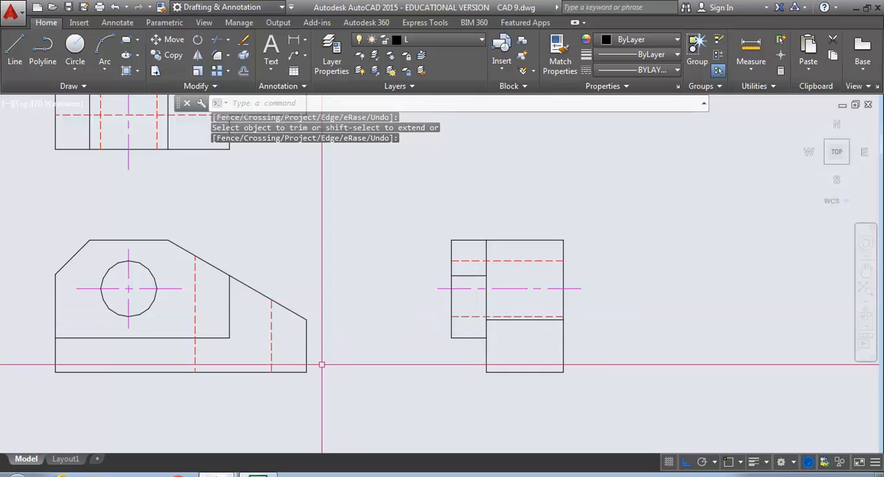
Trim the side view's inner vertical line above the short horizontal edge in the left strip
scroll(429, 326, up, 2)
scroll(428, 326, down, 2)
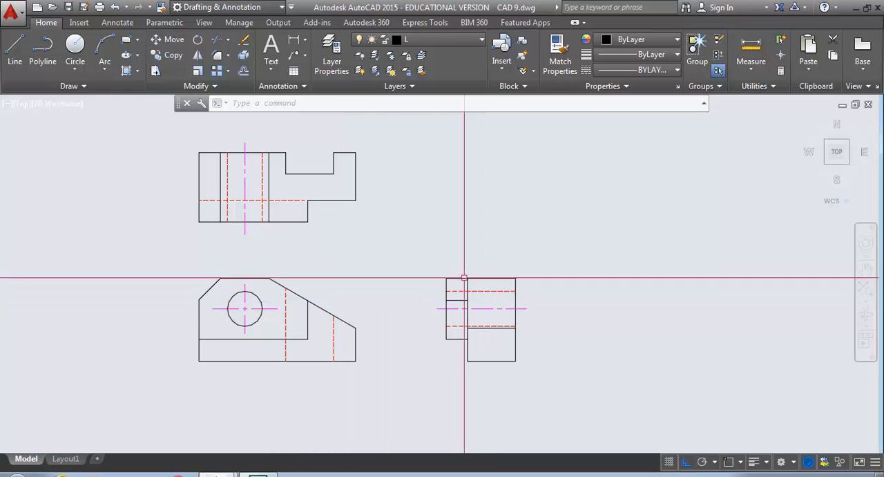
click(220, 41)
click(456, 299)
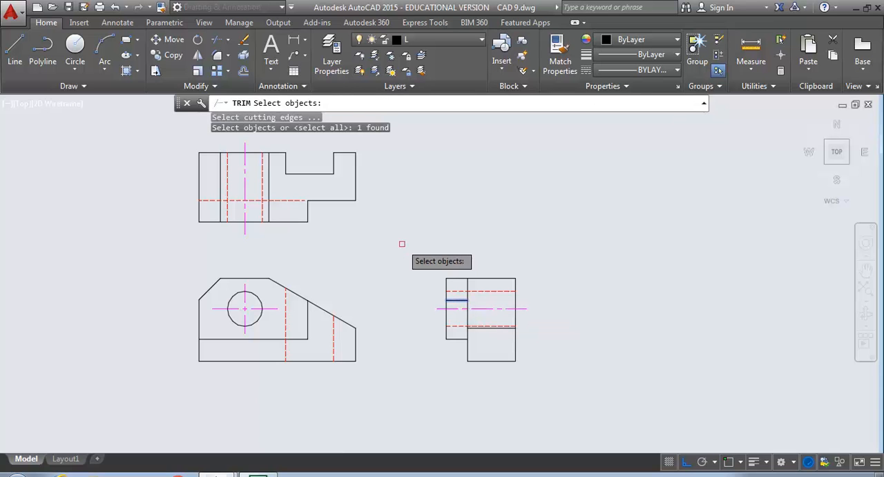
key(Return)
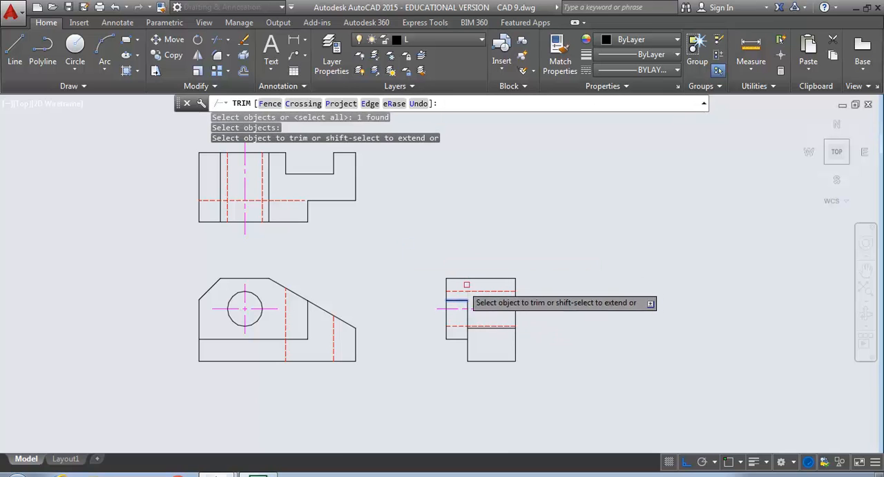
click(467, 285)
key(Return)
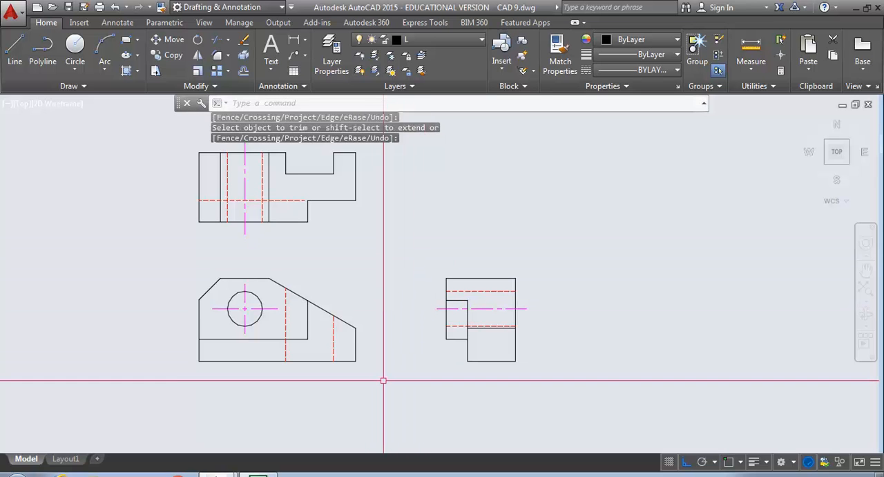
Offset the side view's right edge 0.62 inward
middle_drag(360, 347, 368, 378)
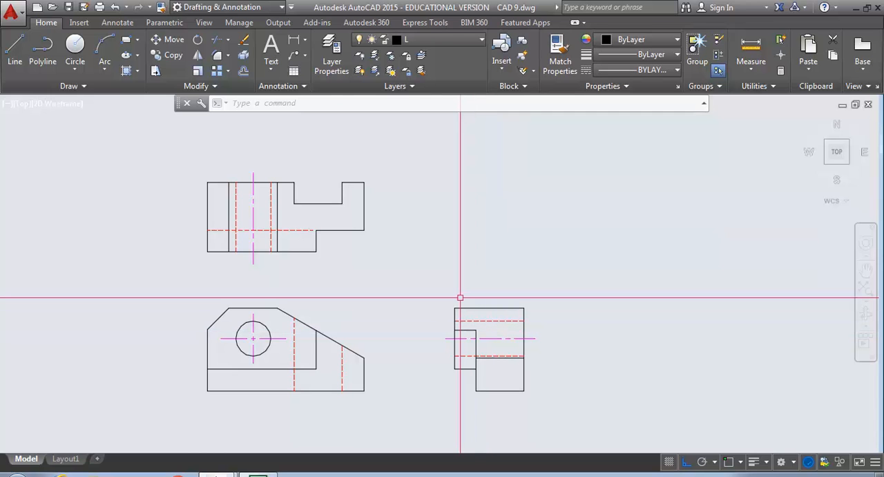
click(244, 72)
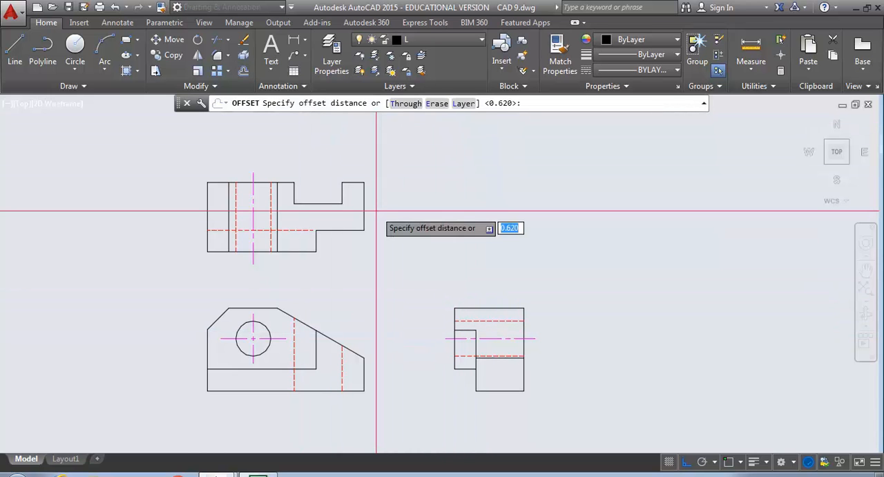
key(Return)
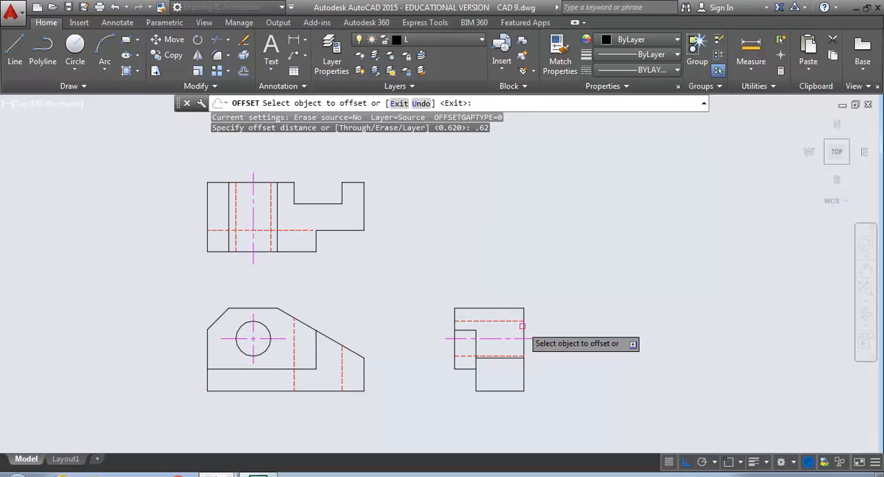
click(521, 326)
click(511, 290)
key(Return)
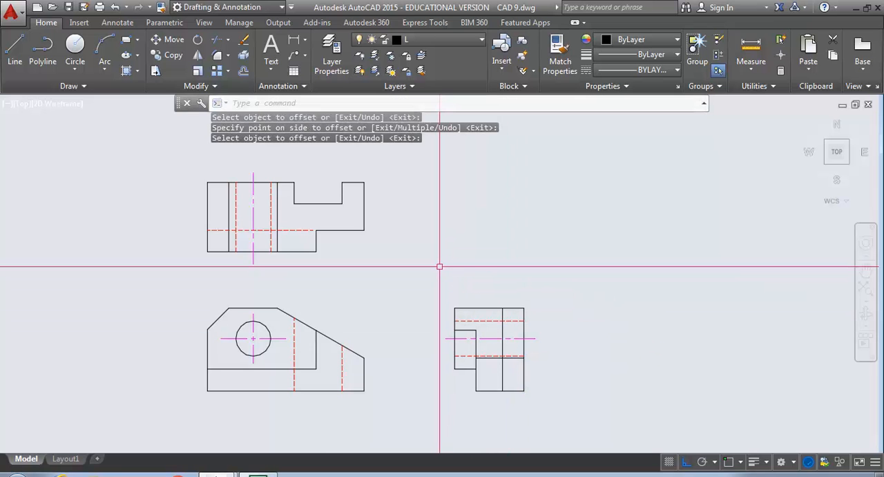
With object snap on, draw horizontal projection lines from the upper ends of the front view's two hidden lines to past the side view
text(l)
key(Return)
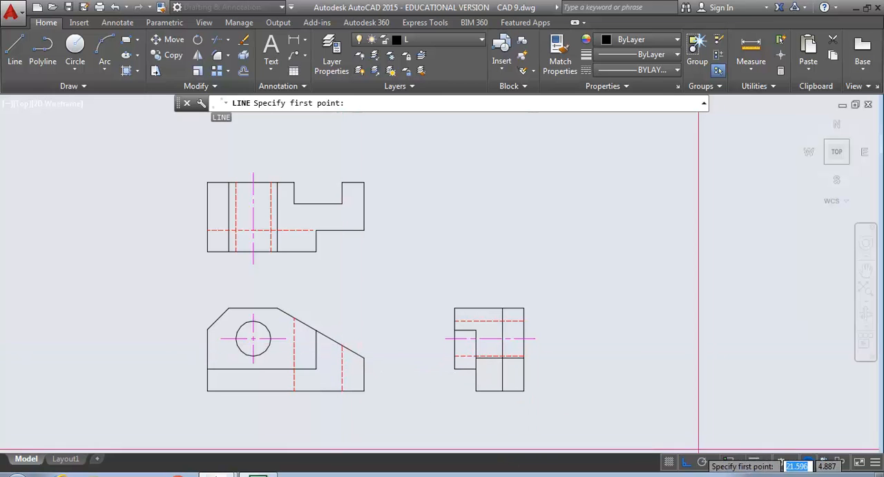
click(729, 462)
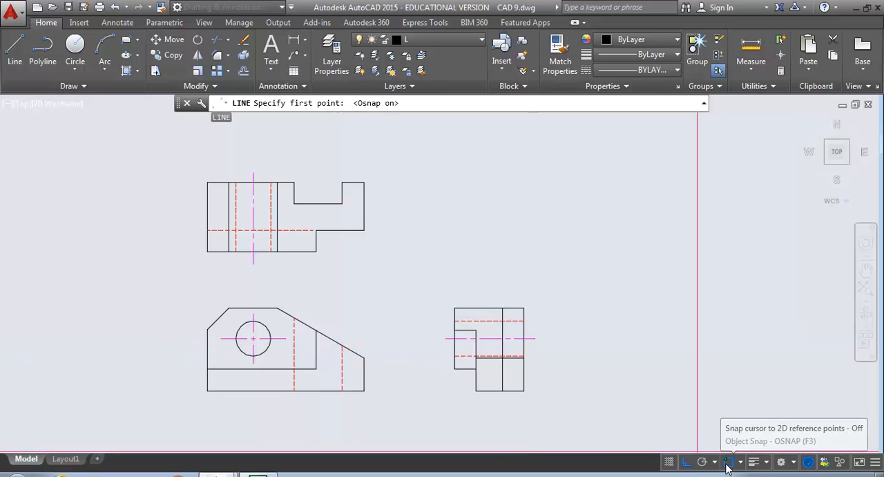
click(342, 346)
click(625, 373)
key(Return)
key(Return)
click(294, 317)
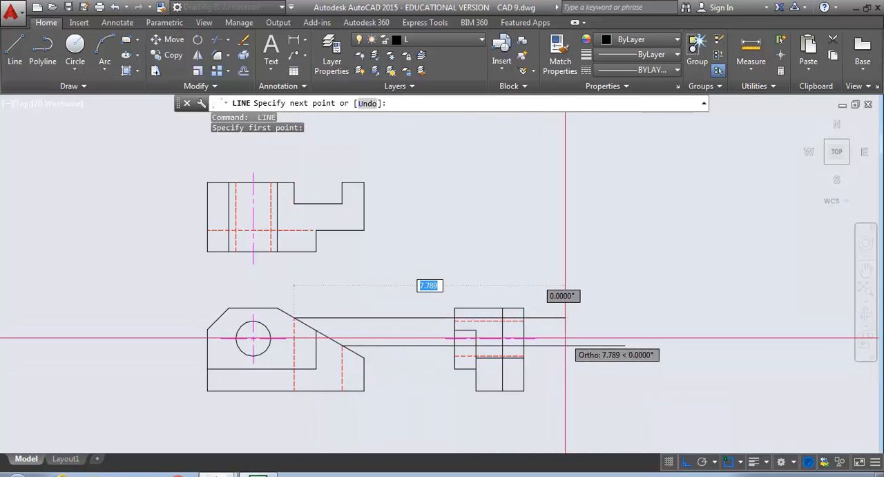
click(565, 318)
key(Return)
Trim both projection lines left of the side view's offset vertical line
scroll(538, 339, up, 2)
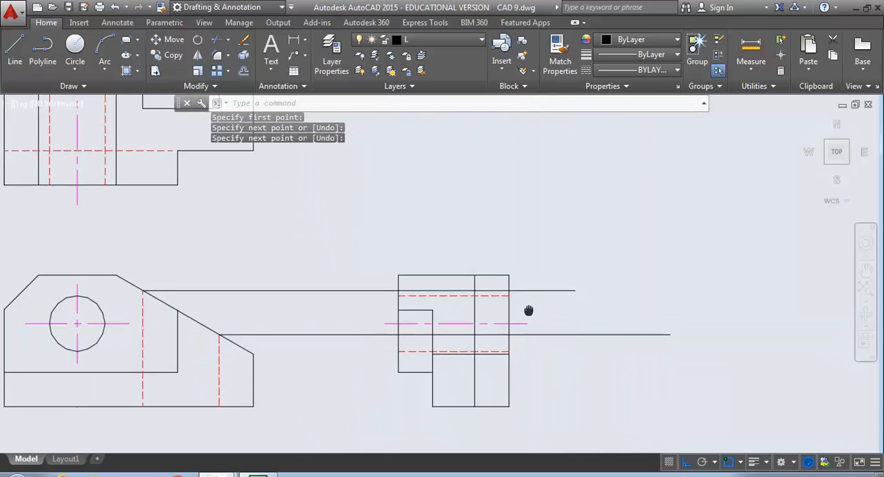
click(216, 42)
click(465, 287)
key(Return)
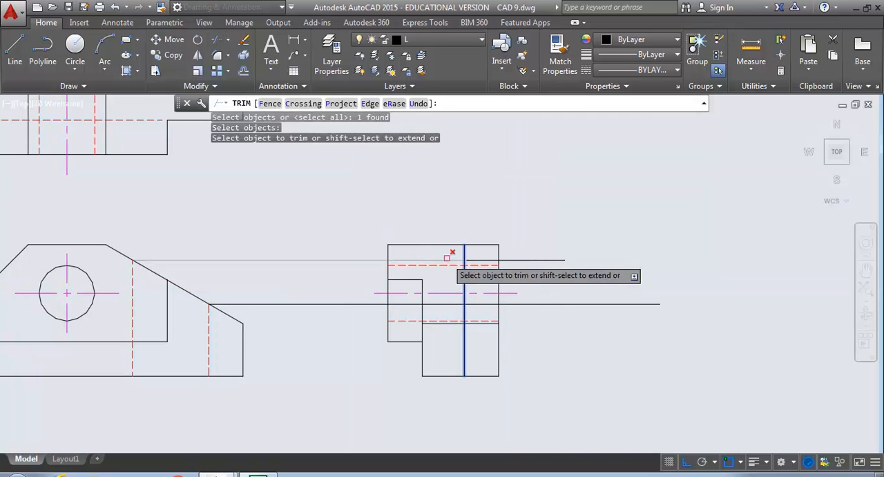
click(456, 260)
key(Return)
key(Return)
Trim the two projection lines beyond the side view's right edge
click(498, 281)
key(Return)
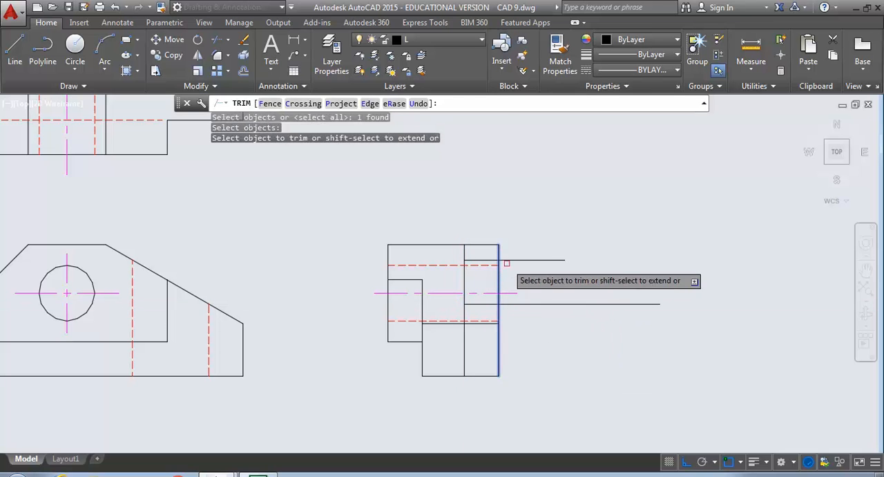
click(508, 264)
click(509, 252)
click(529, 300)
click(508, 306)
key(Return)
key(Return)
Trim the offset vertical line above the upper projection line and below the lower one, leaving the notch outline
click(472, 260)
key(Return)
click(464, 253)
key(Return)
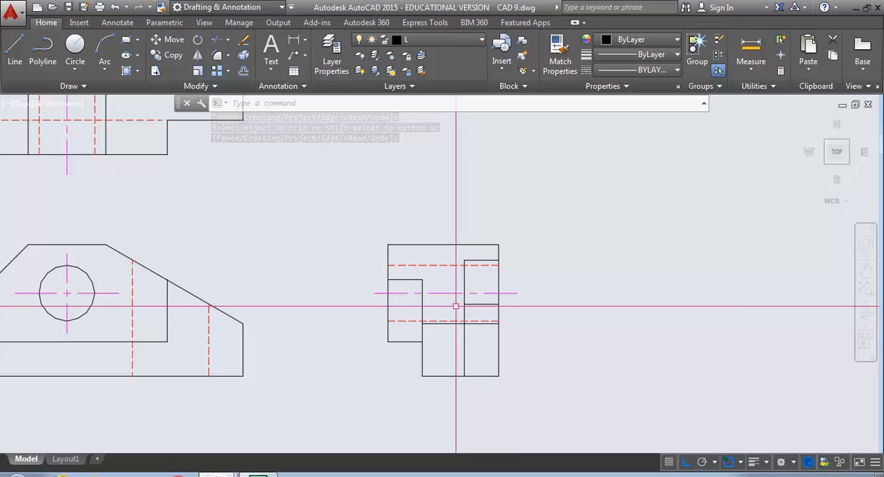
key(Return)
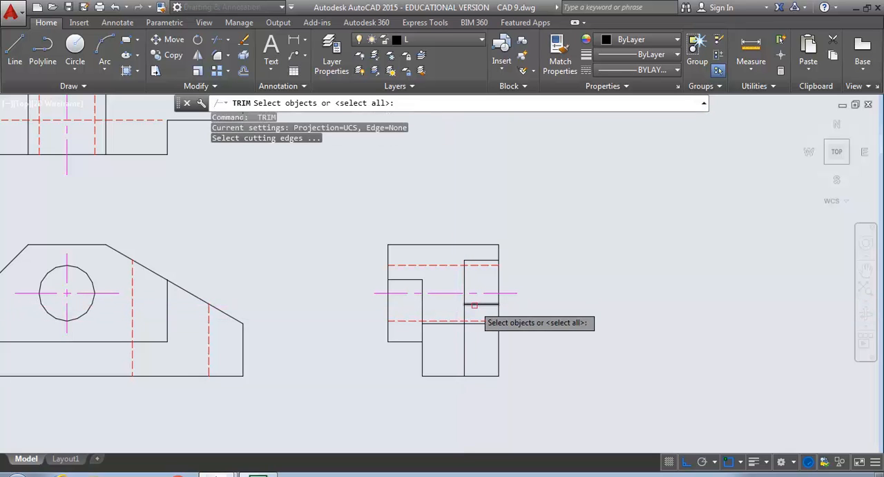
click(475, 305)
key(Return)
click(464, 312)
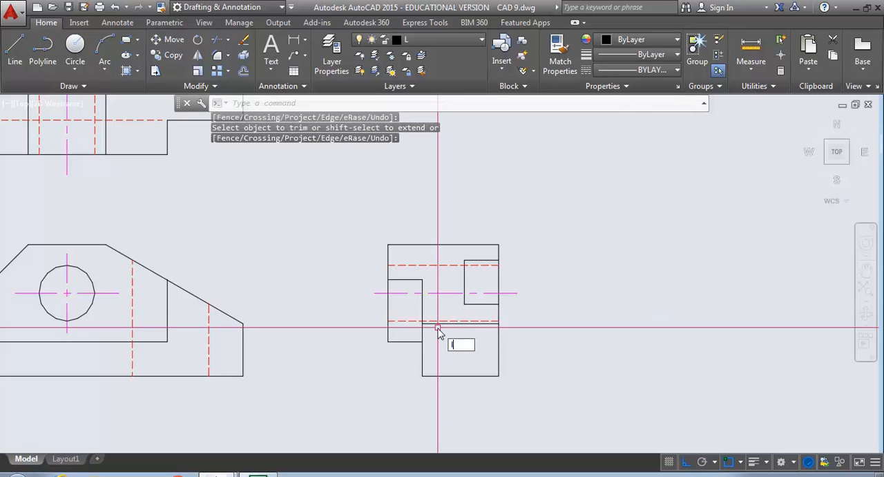
Draw a vertical line from the side view notch's lower-left corner down to the bottom edge
text(l)
key(Return)
click(464, 304)
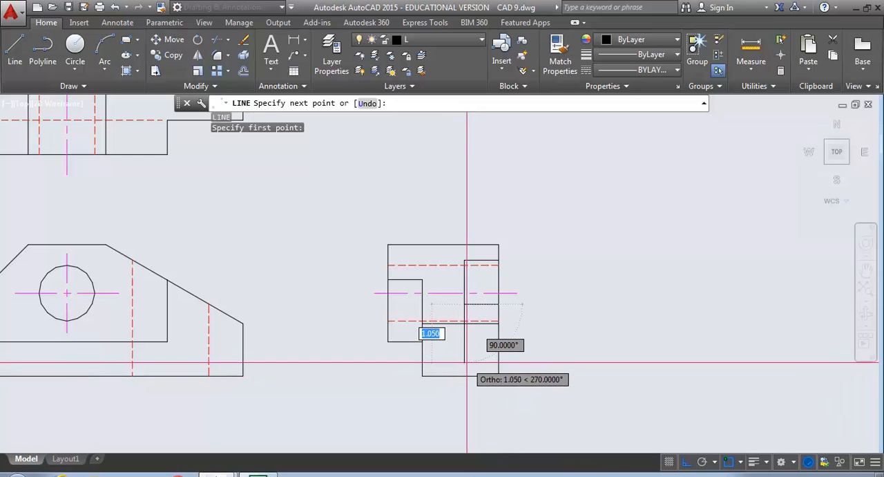
click(740, 462)
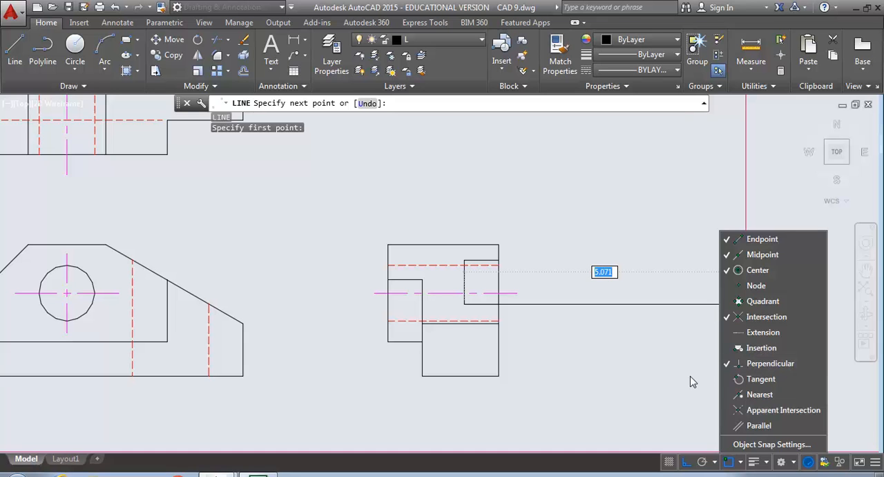
click(695, 432)
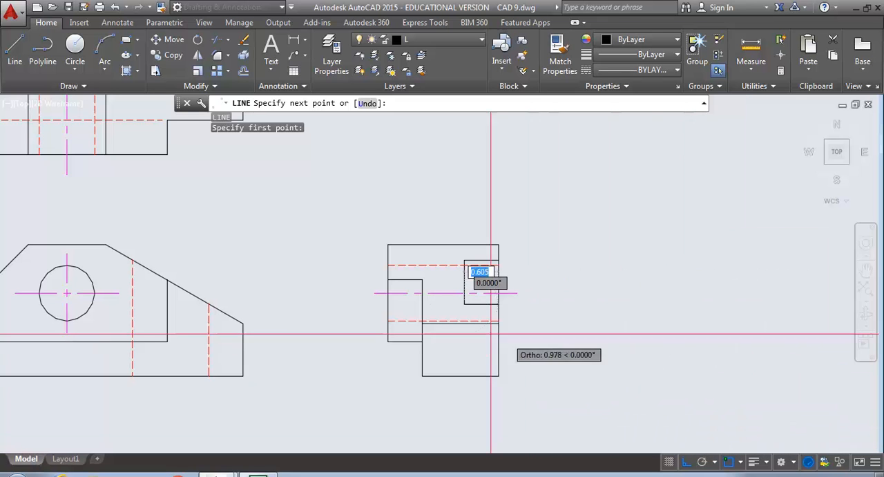
click(477, 375)
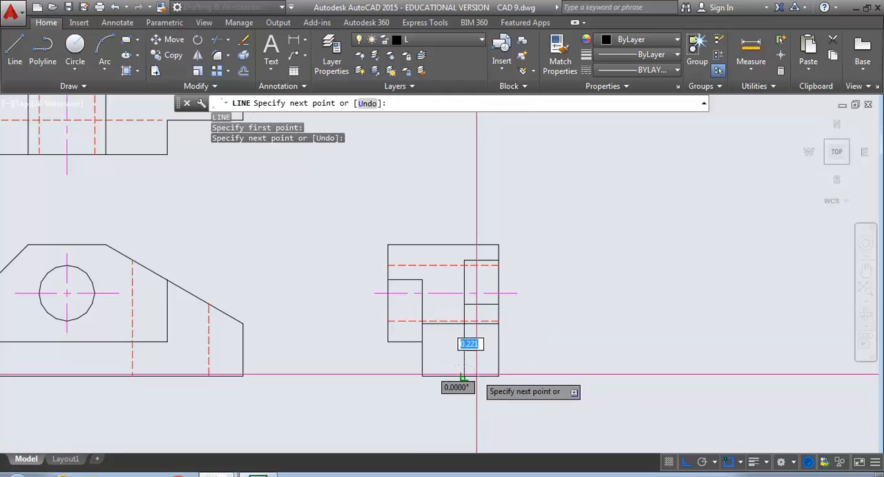
key(Return)
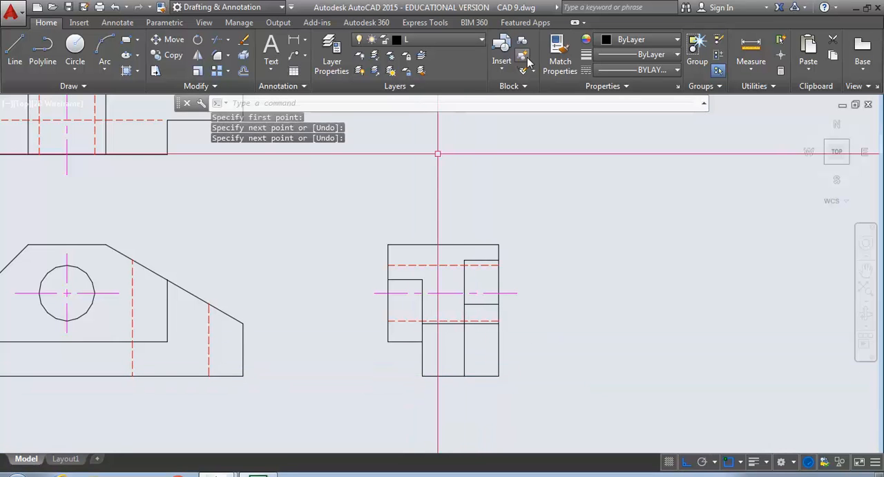
Match the new vertical line's properties to the side view's upper hidden line
click(560, 55)
click(443, 265)
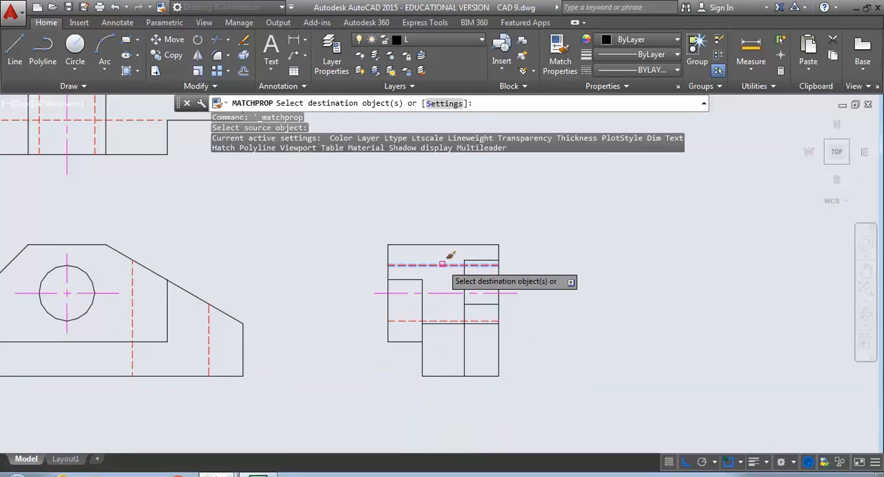
click(465, 351)
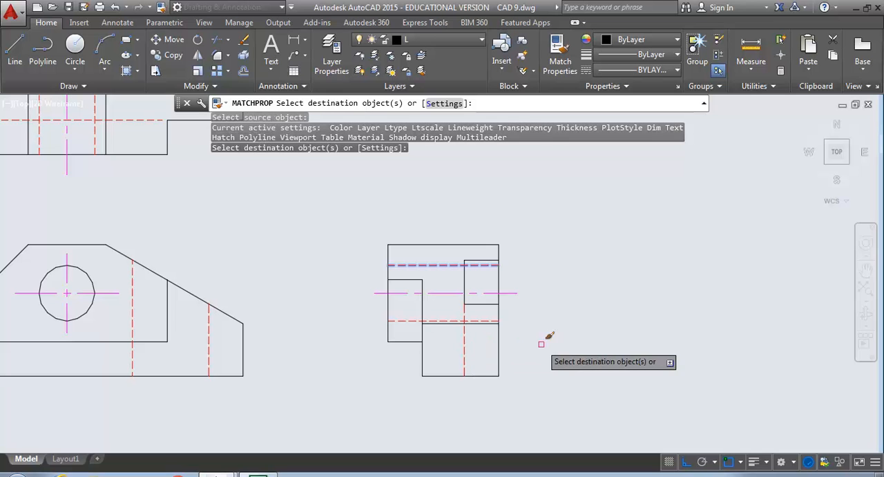
key(Escape)
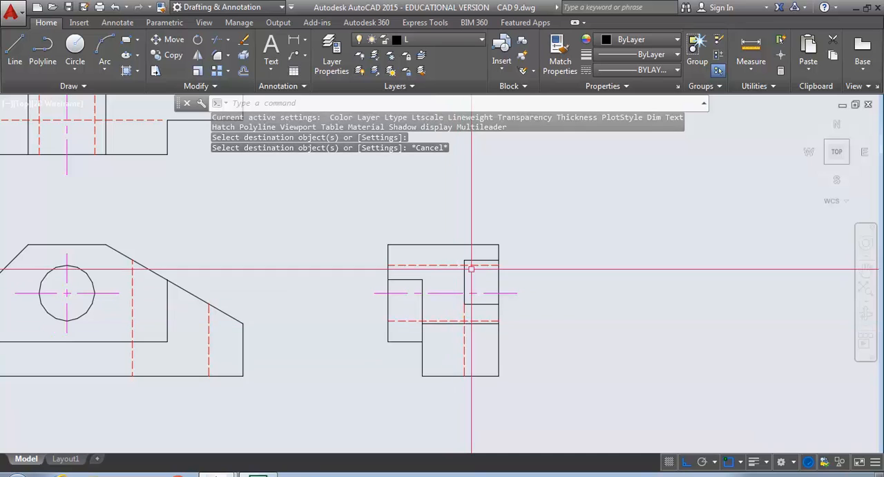
With object snap off, shorten the upper end of the side view's vertical hidden line by about 0.07 to leave a gap below the notch corner
scroll(462, 304, up, 4)
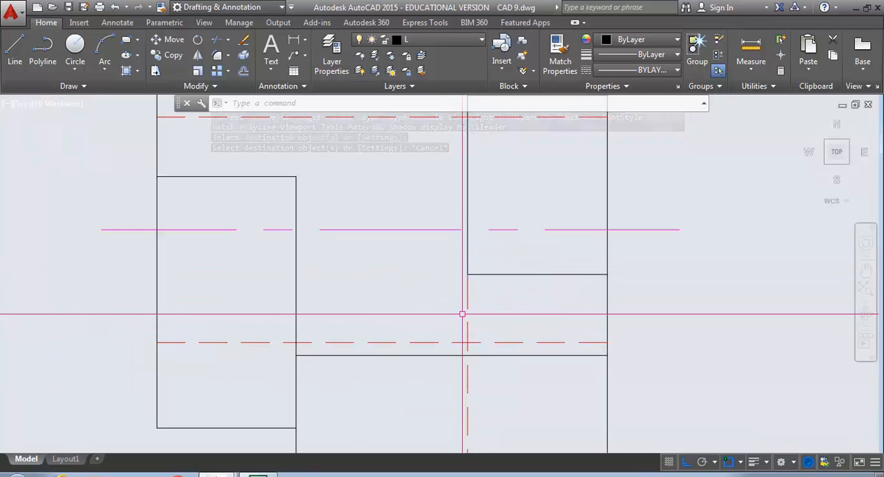
middle_drag(404, 289, 297, 252)
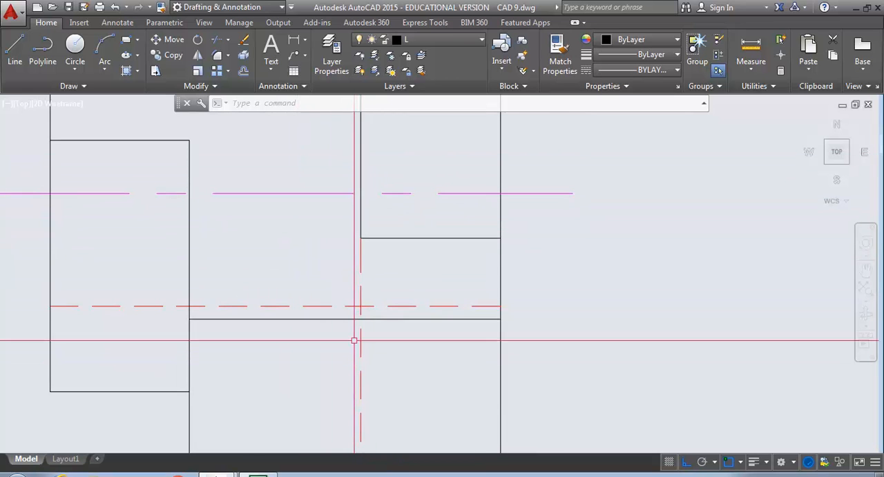
click(361, 253)
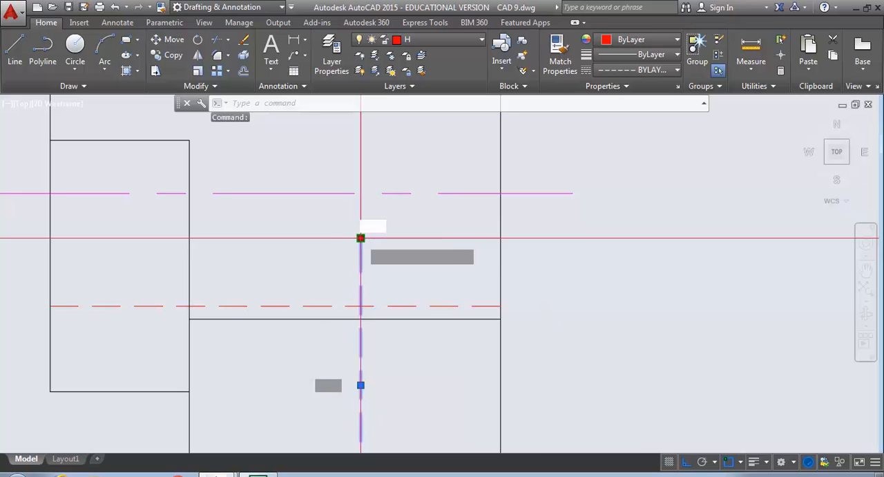
click(361, 237)
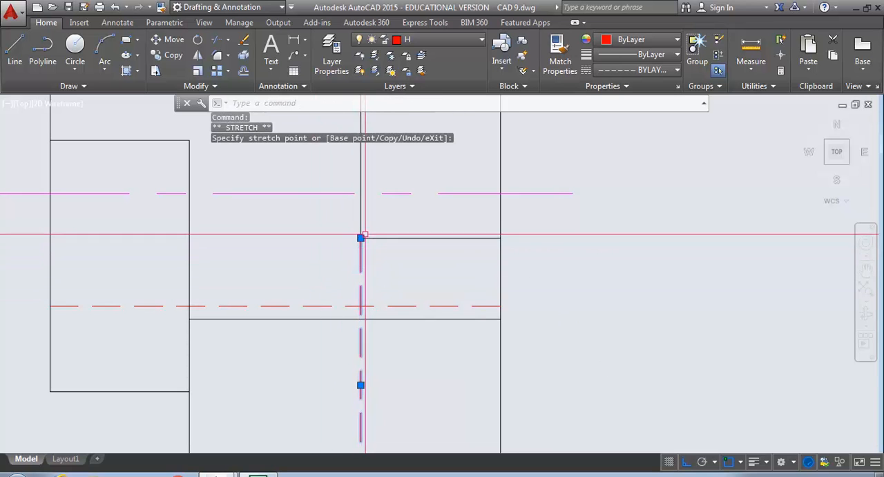
key(F3)
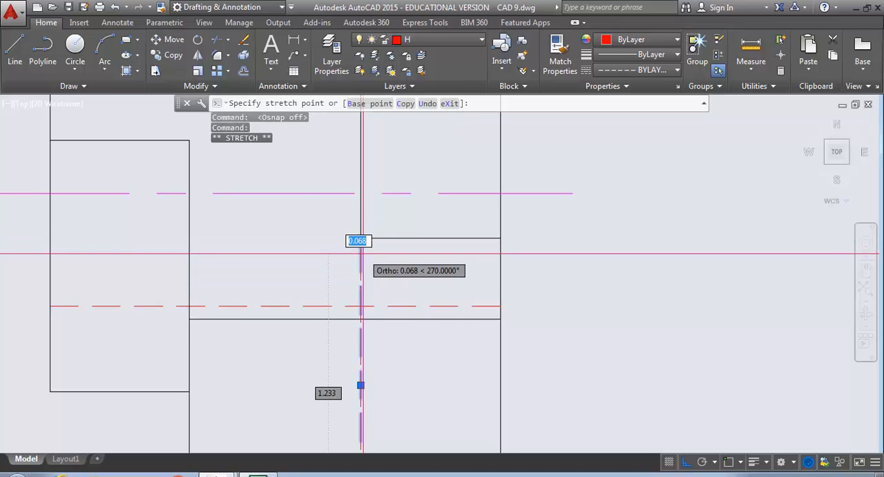
click(360, 254)
key(Escape)
key(Escape)
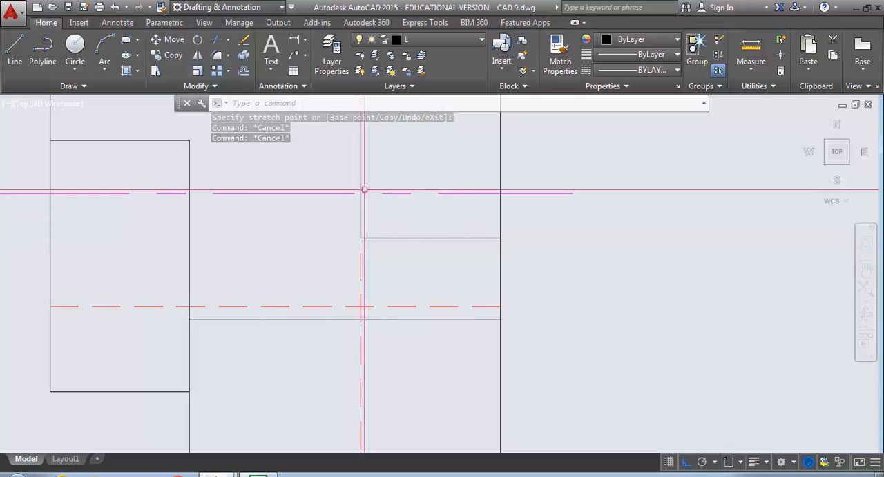
Stretch the right end of the top view's horizontal hidden line about 0.03 toward the step corner
scroll(361, 232, down, 6)
middle_drag(336, 225, 391, 330)
middle_drag(364, 263, 367, 288)
scroll(413, 215, up, 5)
middle_drag(413, 215, 434, 273)
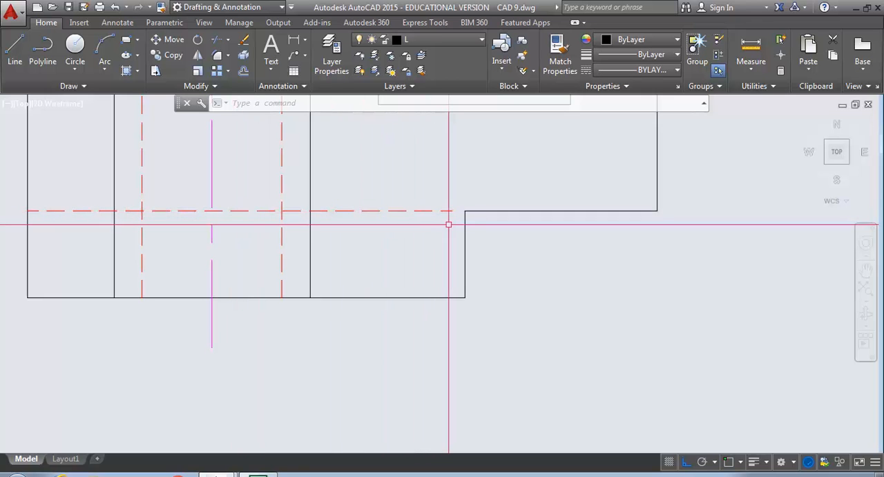
scroll(457, 216, up, 4)
click(409, 194)
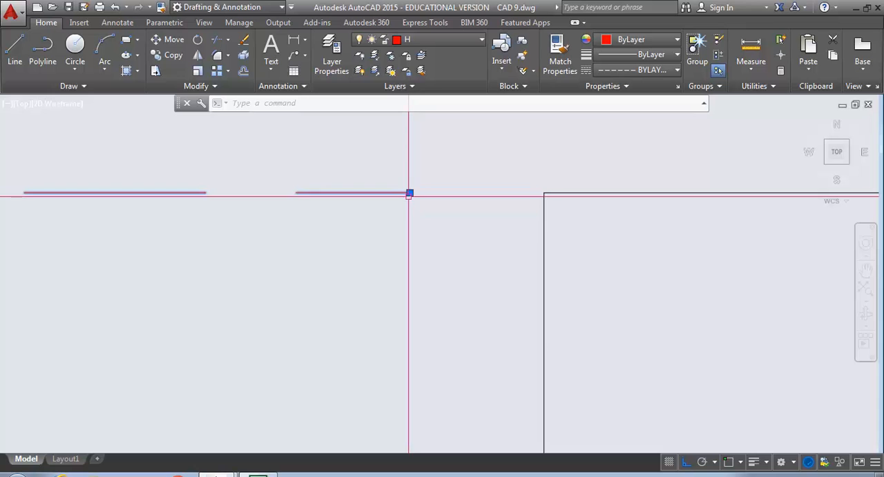
click(409, 192)
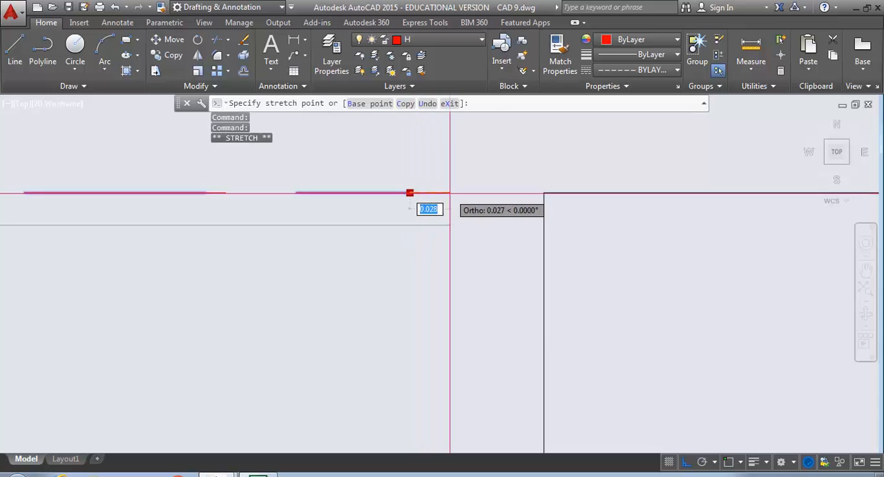
scroll(407, 235, down, 4)
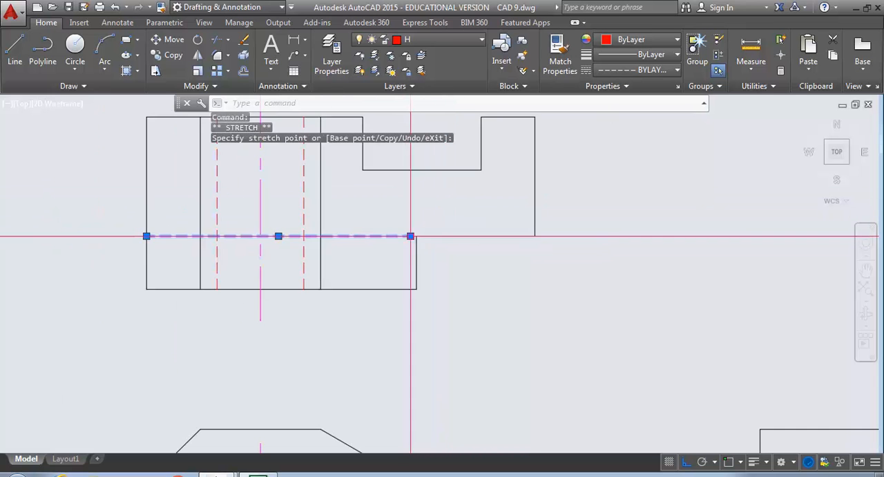
Deselect the top view's horizontal hidden line and bring all three orthographic views into view
key(Escape)
key(Escape)
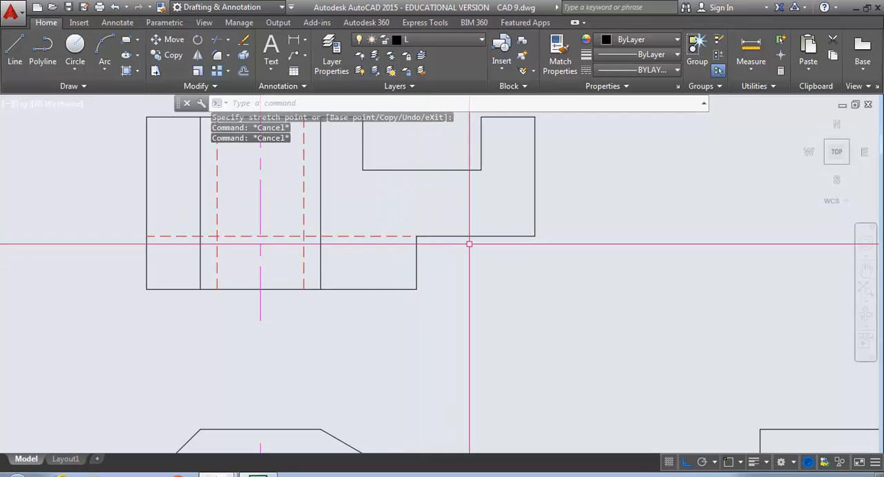
middle_drag(292, 232, 134, 3)
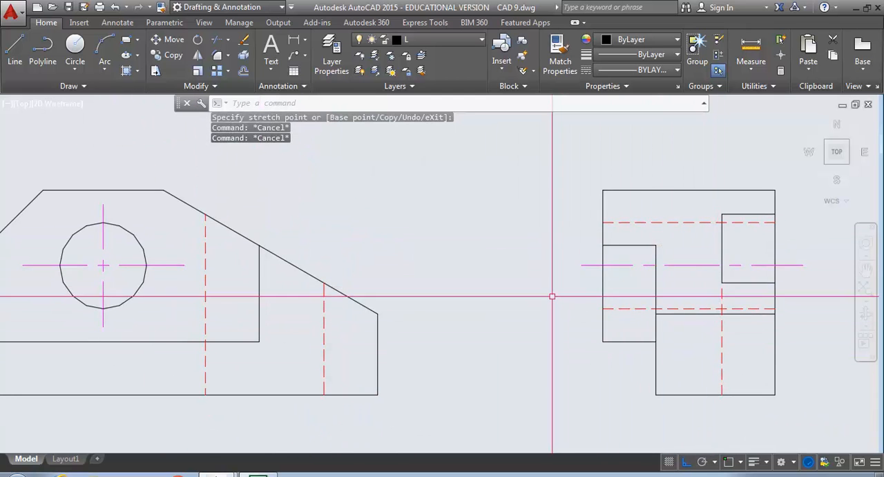
scroll(553, 296, down, 4)
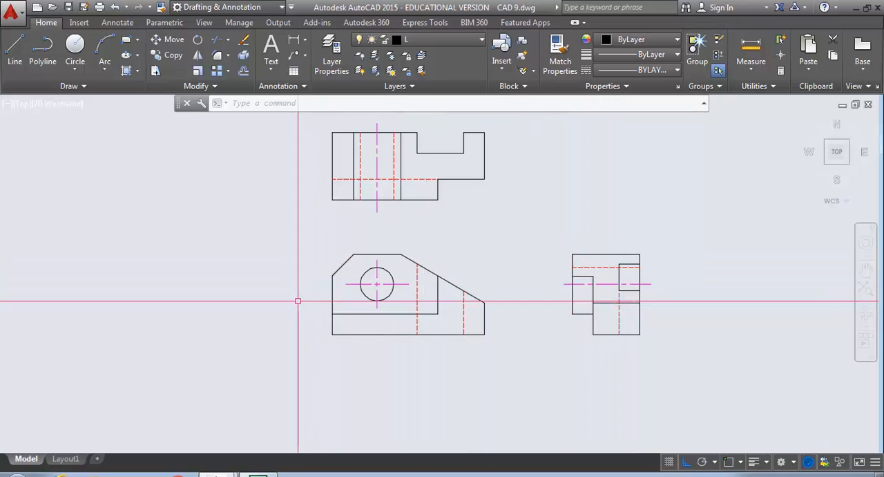
text(l)
key(Return)
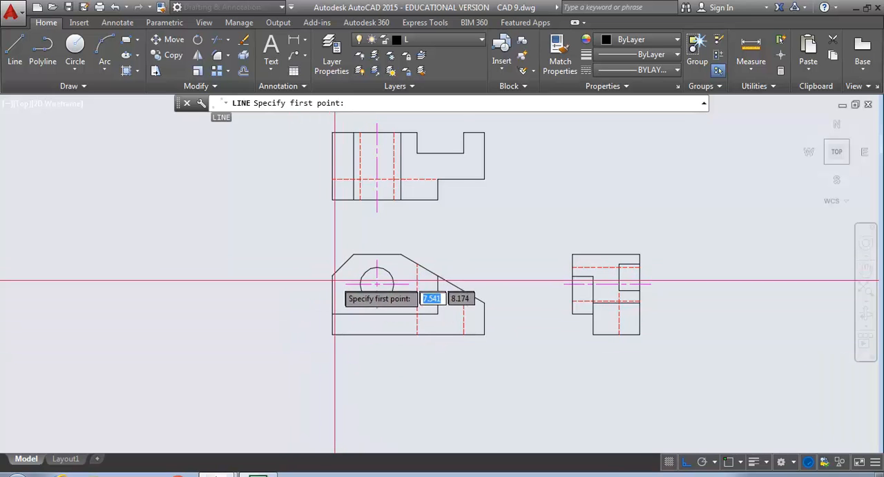
key(Escape)
key(Escape)
key(Escape)
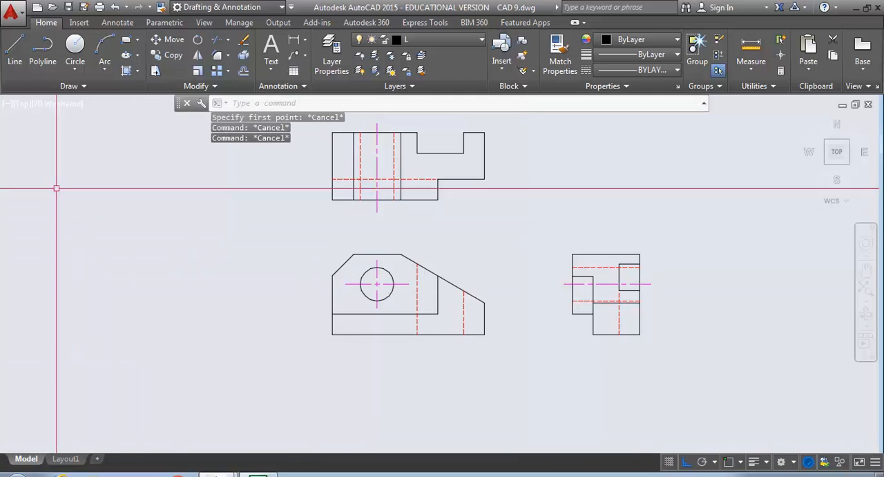
With object snap on, draw a horizontal line about 11.3 long from the front view chamfer's lower-left corner through and past the side view
click(15, 47)
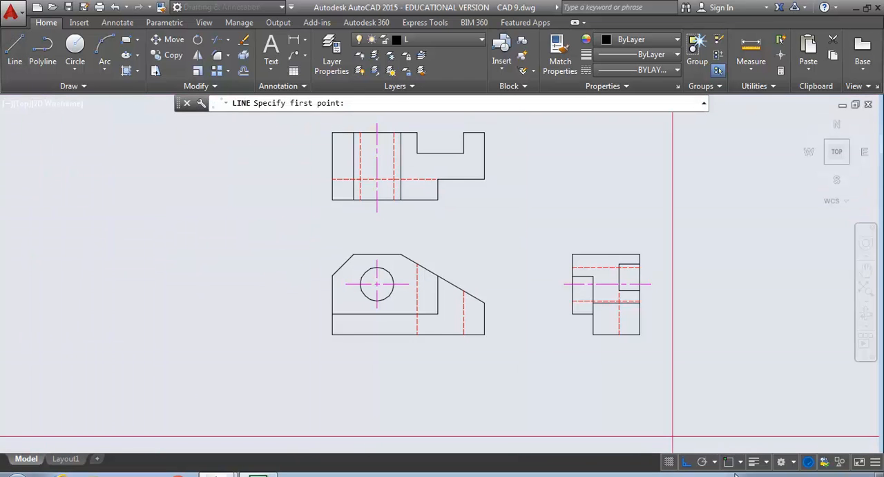
click(333, 276)
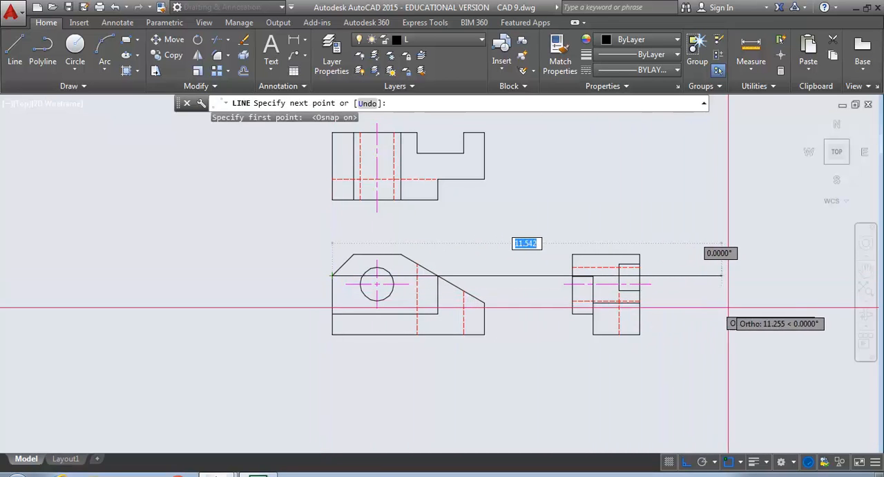
click(713, 275)
key(Return)
Trim the projected horizontal line to the side view's left and right edges
text(t)
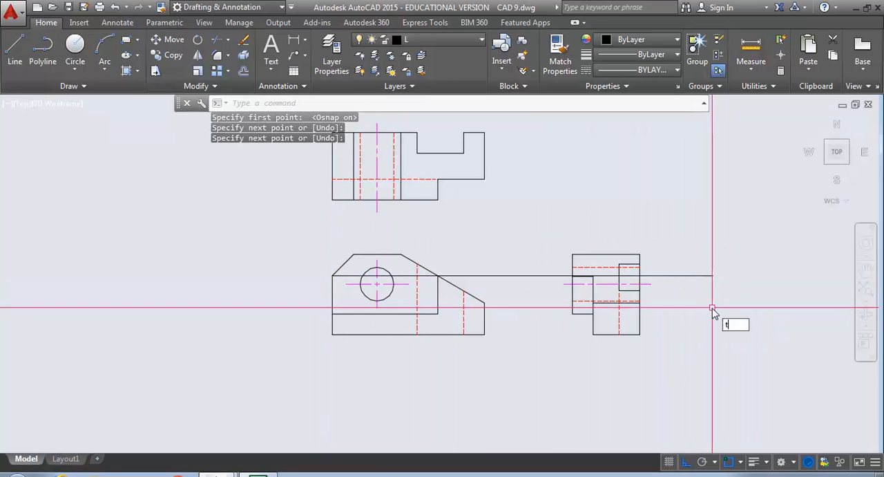
text(r)
key(Return)
click(640, 280)
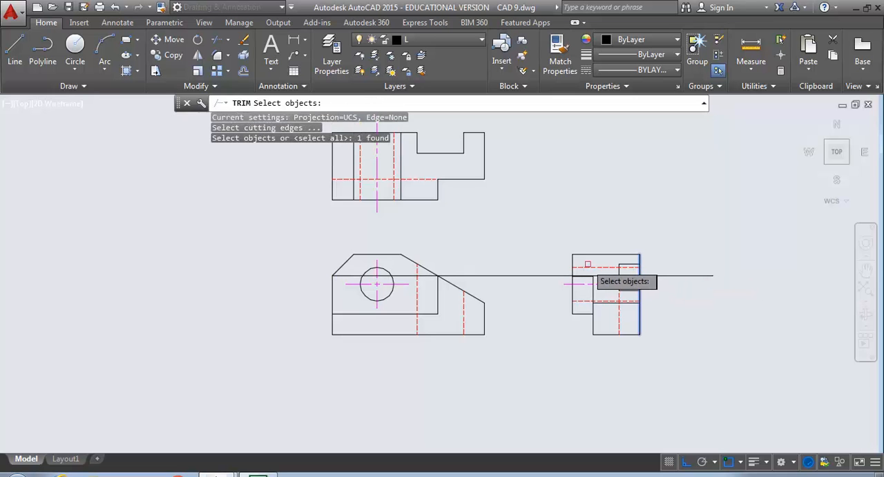
click(573, 280)
key(Return)
click(557, 275)
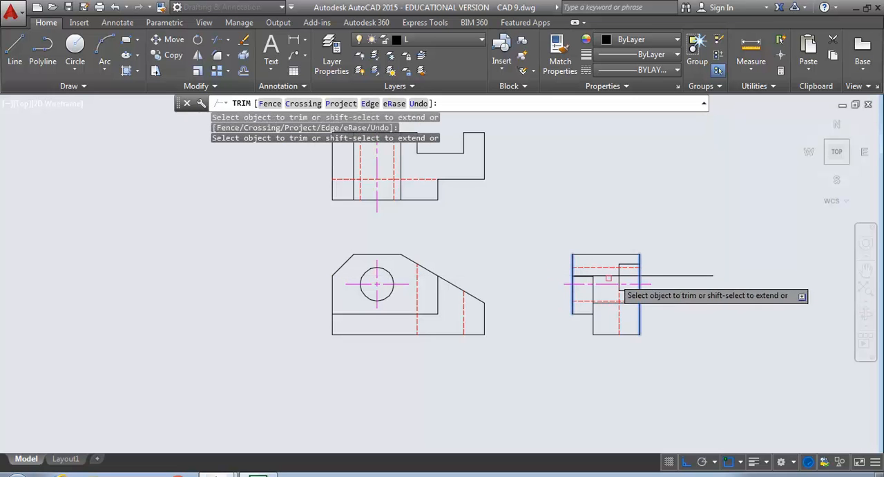
key(Return)
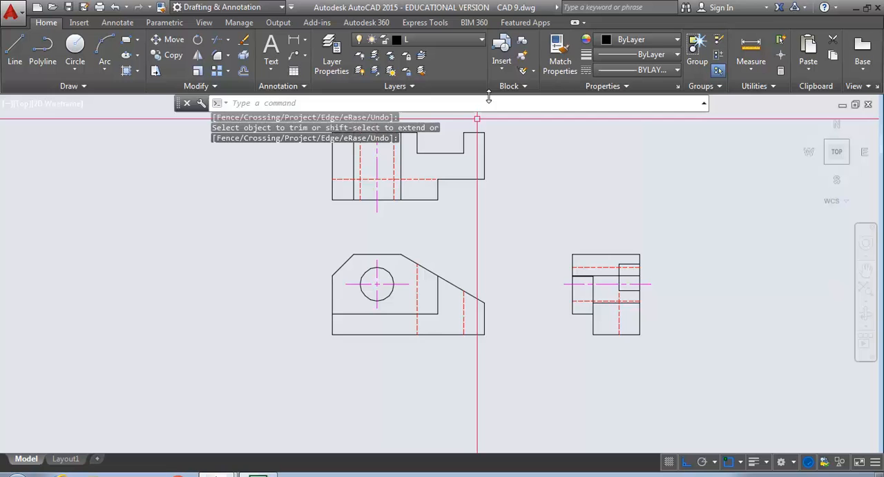
Match the trimmed side view line's properties to the front view's longer vertical hidden line
click(560, 55)
click(418, 287)
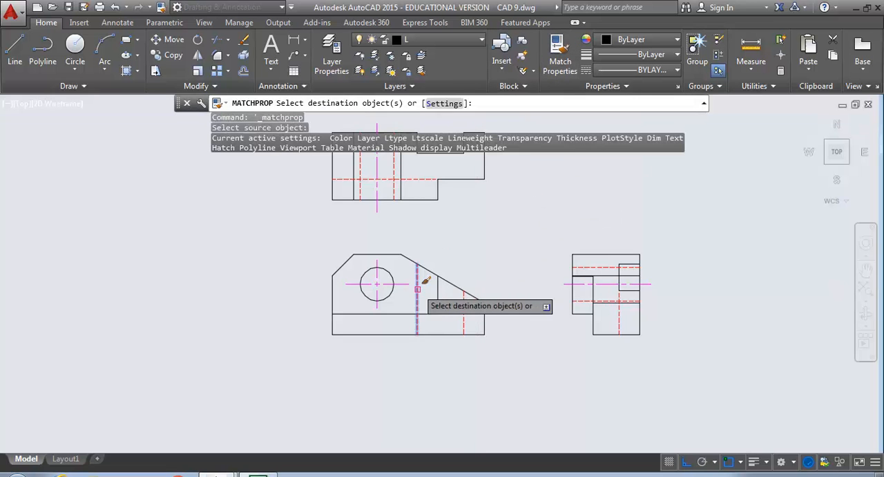
click(602, 276)
key(Return)
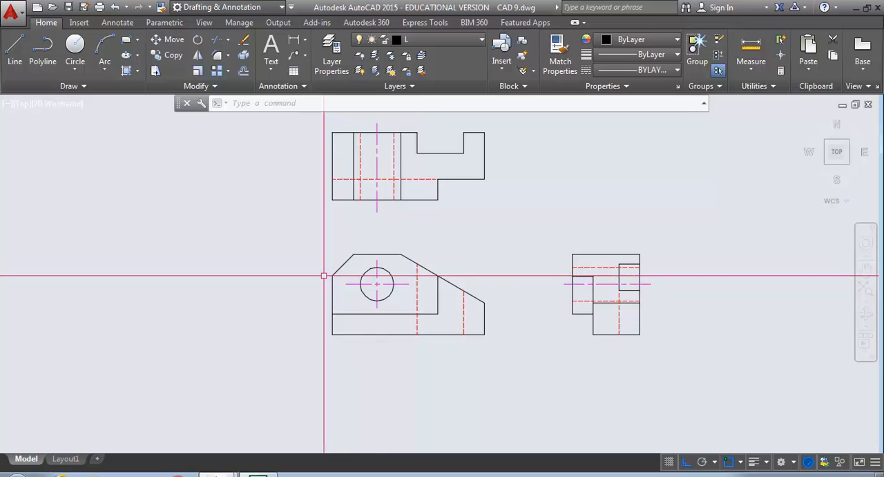
Start inserting a drawing file as a block and browse to the UDISK PRO (F:) drive
middle_drag(528, 311, 409, 329)
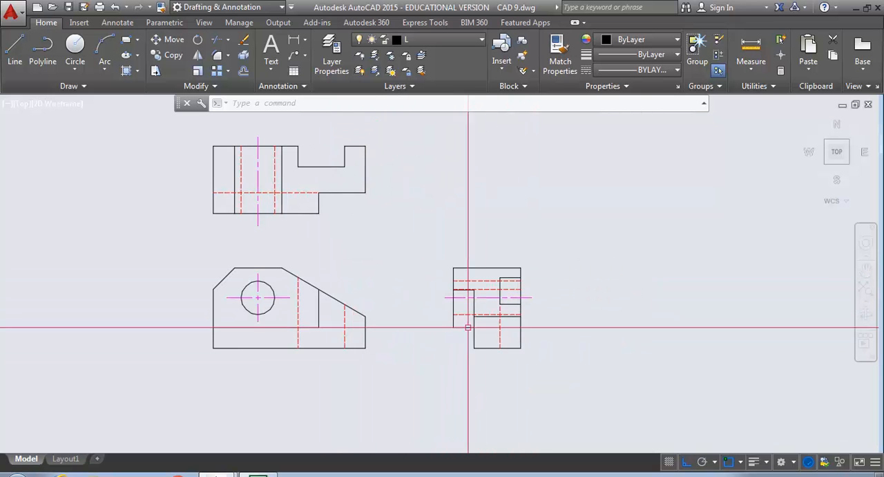
scroll(485, 334, up, 2)
scroll(485, 334, down, 3)
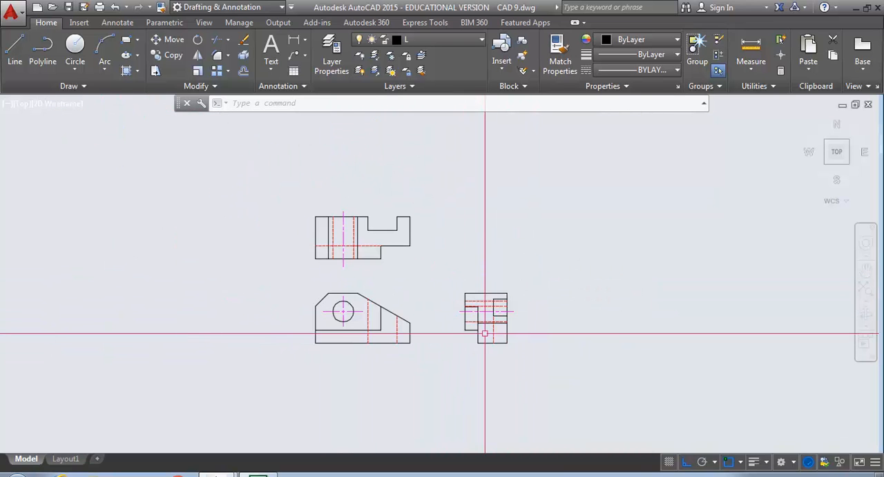
text(i)
key(Return)
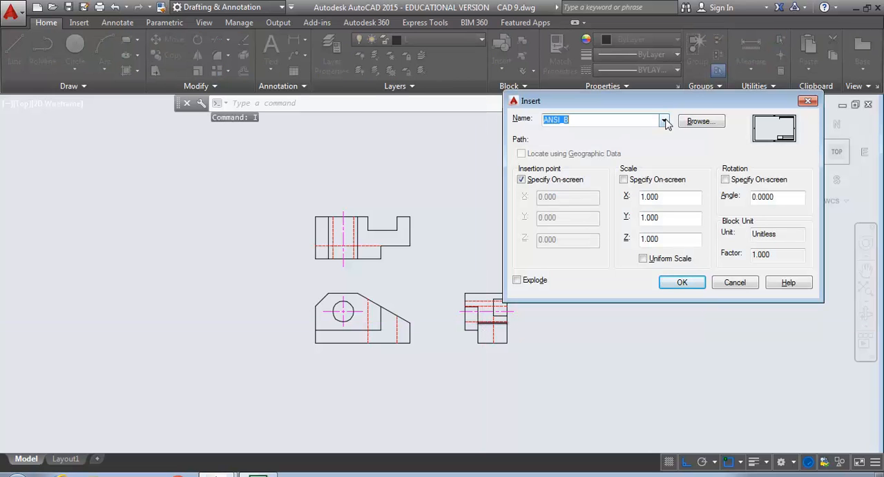
click(664, 121)
click(699, 123)
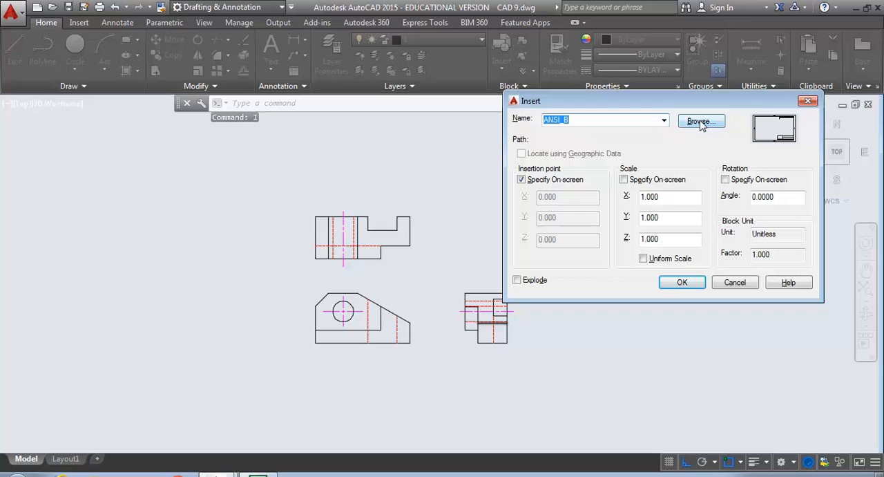
click(701, 122)
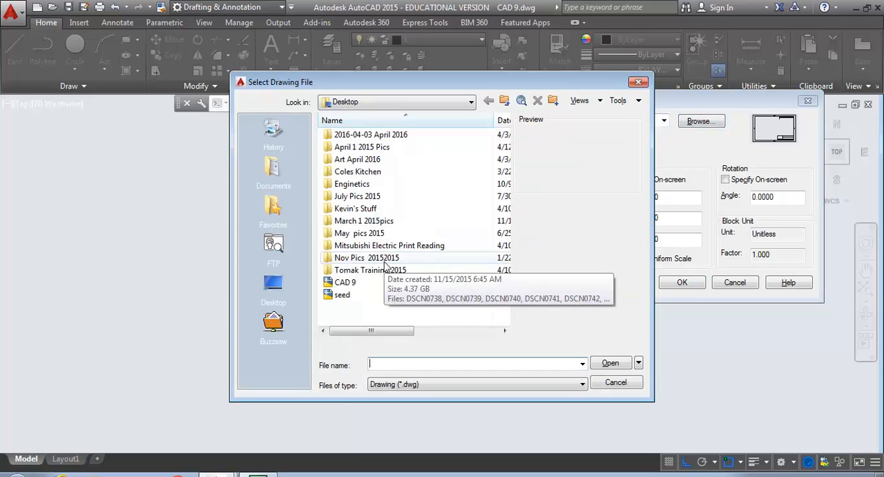
click(471, 103)
click(381, 188)
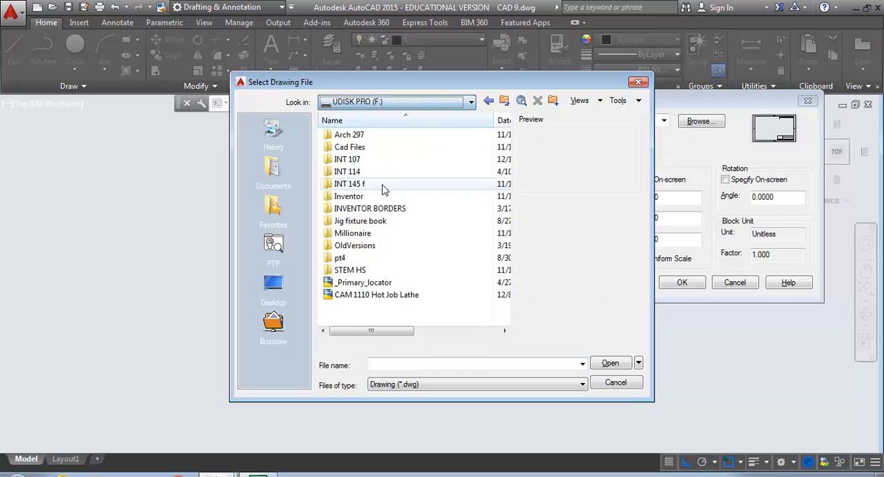
Choose the Sinclair_B_Border drawing from F:\INT 107\INT 107 as the block to insert
double_click(351, 159)
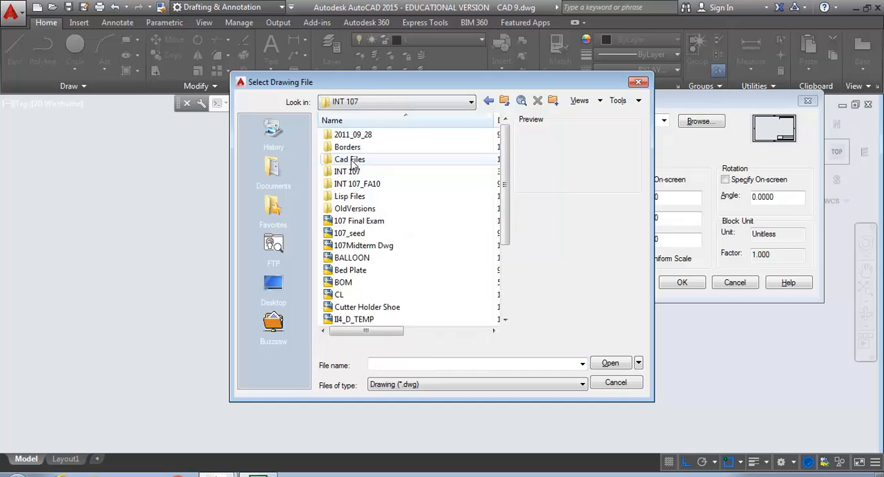
double_click(348, 159)
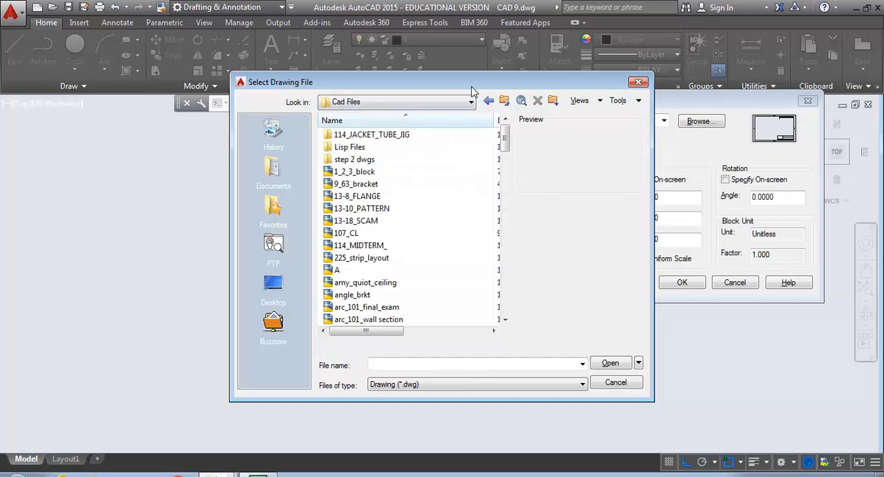
click(488, 102)
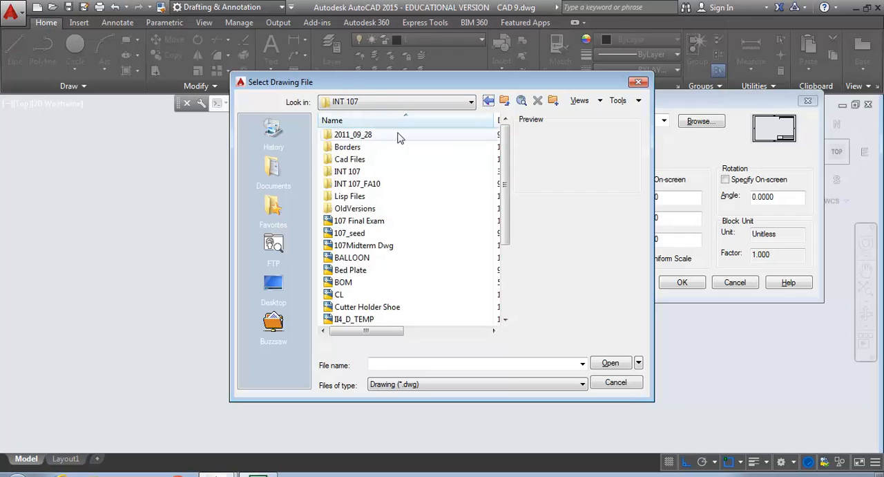
double_click(346, 173)
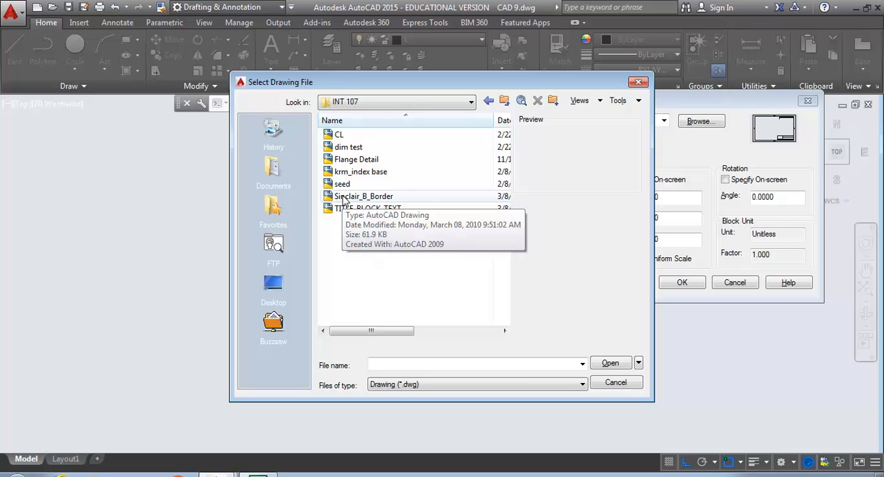
click(344, 199)
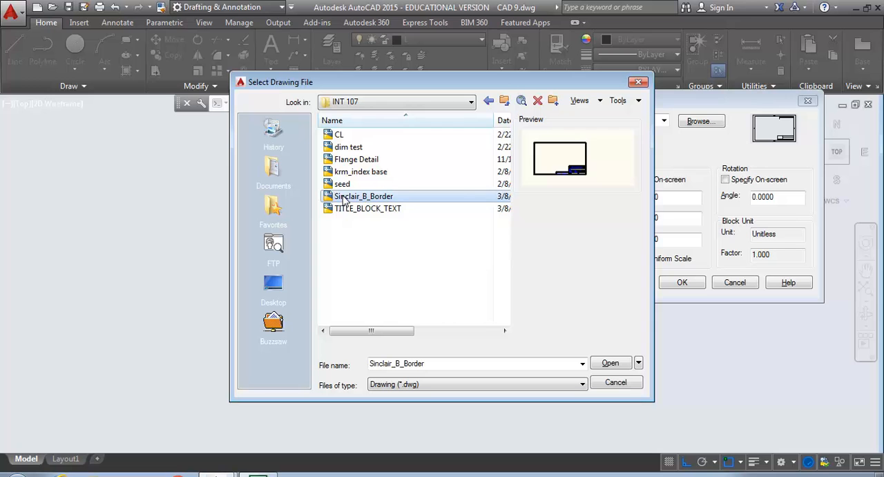
click(611, 364)
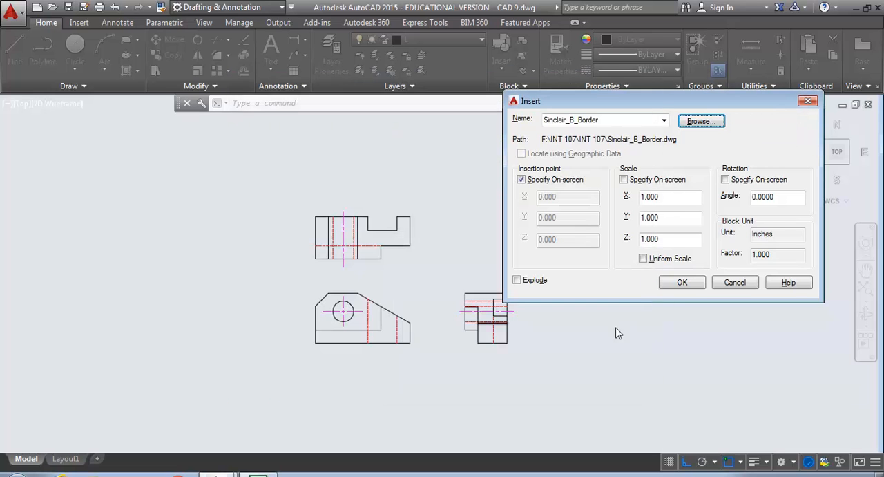
Place the Sinclair_B_Border block at scale 1 so that its frame surrounds the three views
click(682, 283)
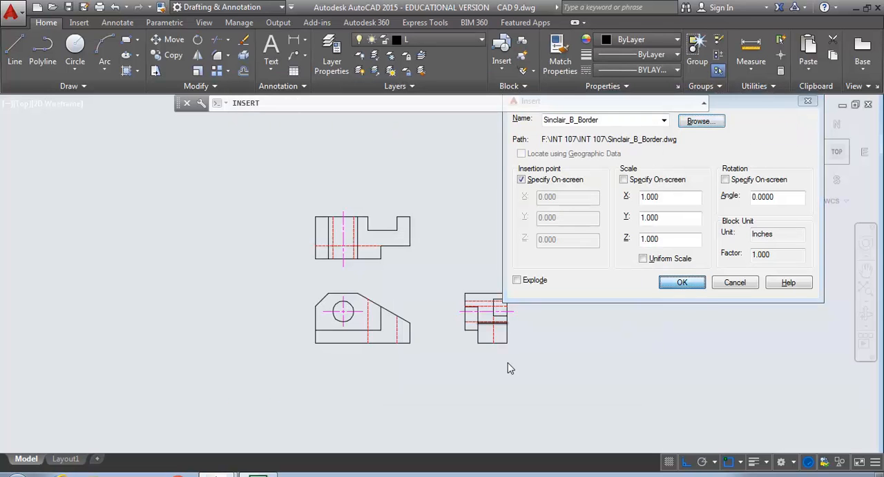
click(277, 406)
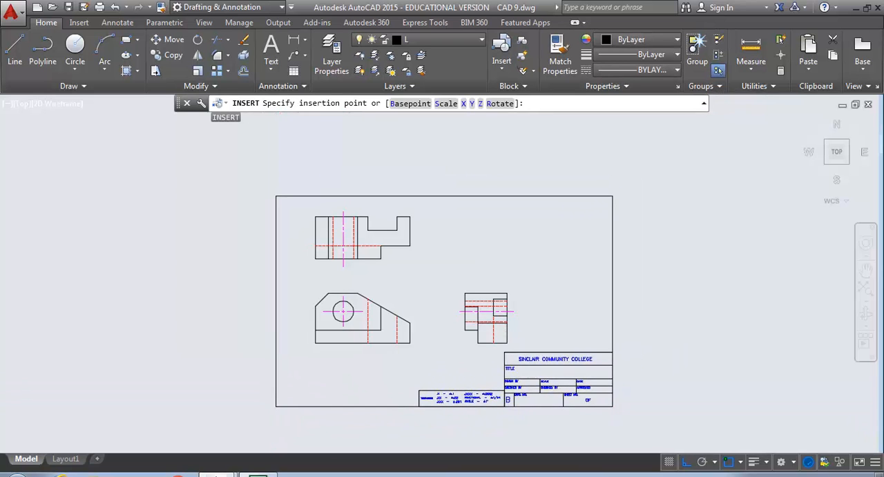
middle_drag(342, 339, 311, 301)
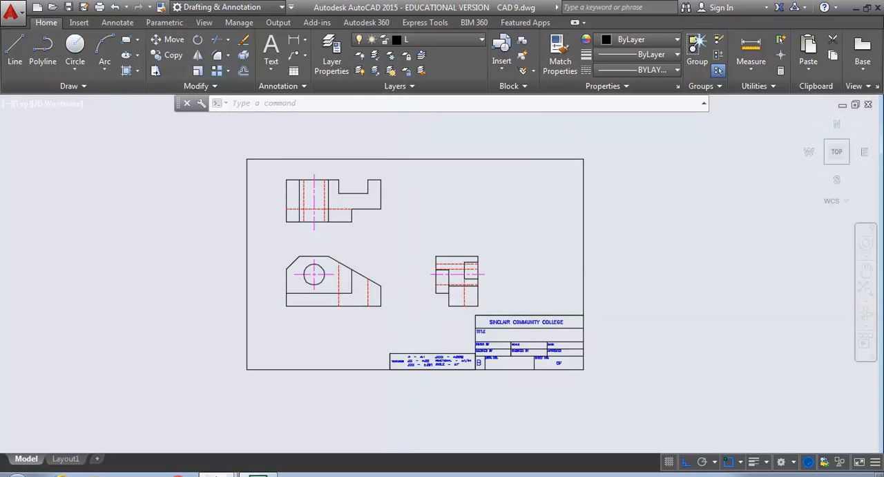
Insert the TITLE_BLOCK_TEXT drawing from the same folder as a block at the border's lower-right corner
text(i)
key(Return)
click(690, 122)
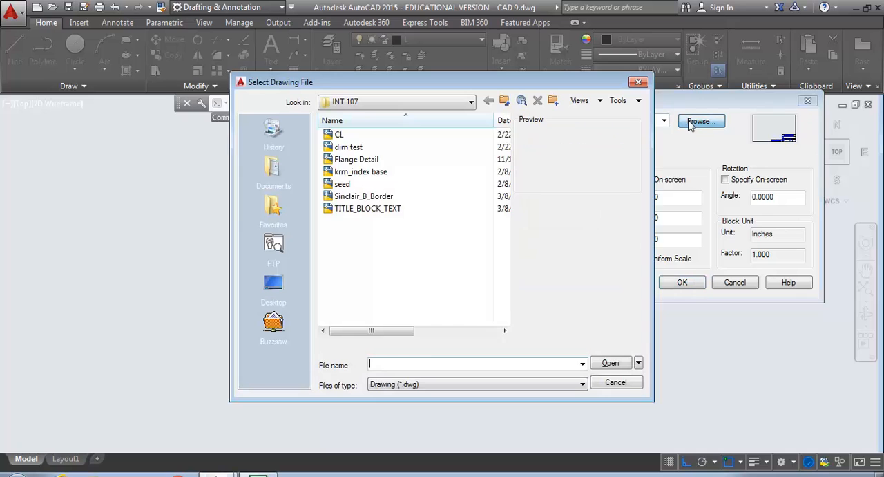
click(380, 210)
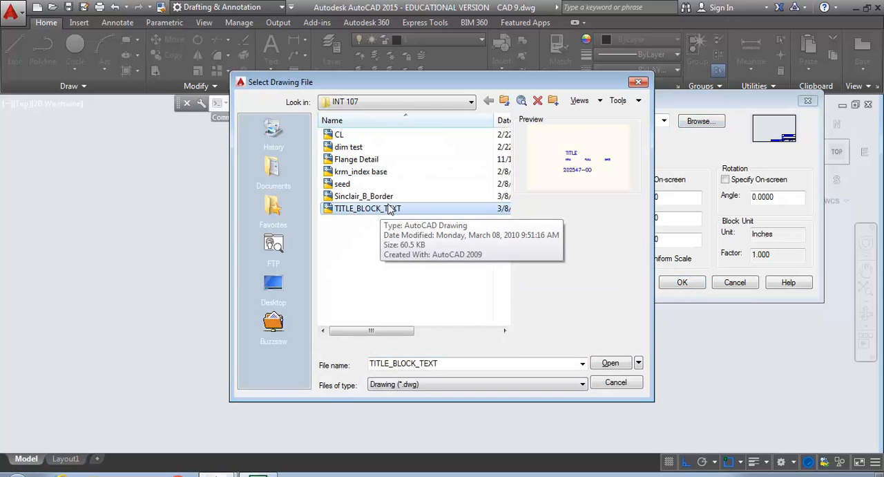
click(611, 365)
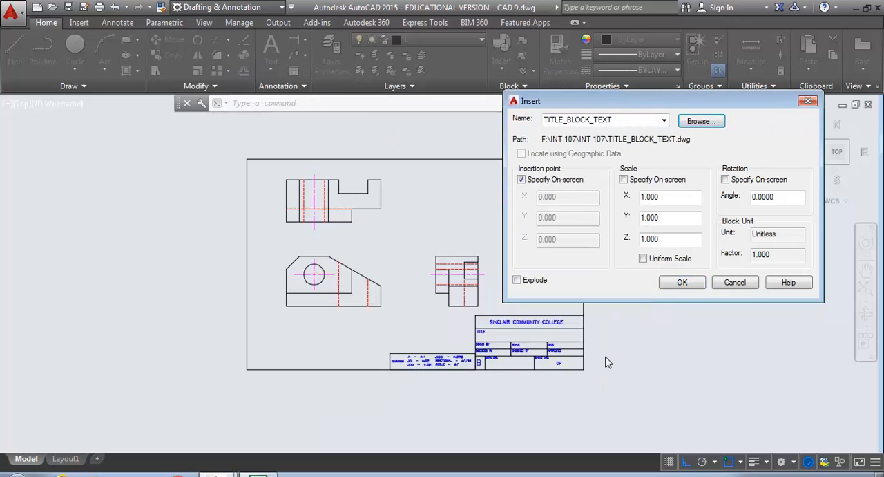
click(680, 282)
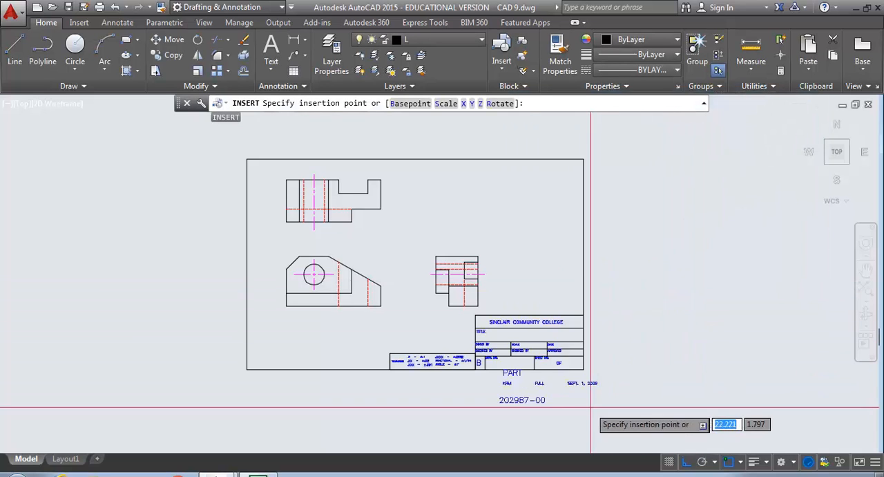
click(583, 370)
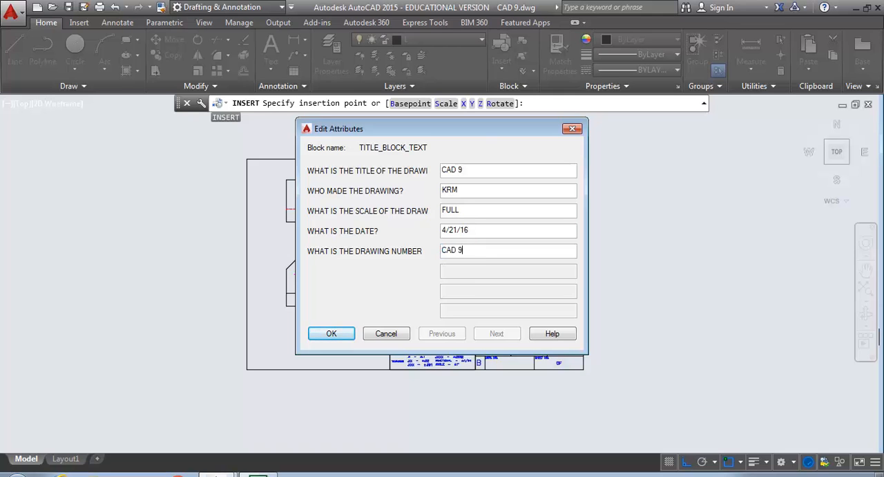
Fill in the title block attributes: title CAD 9, the drafter's initials, scale FULL, date 4/21/16 and drawing number CAD 9
click(332, 334)
scroll(468, 352, up, 4)
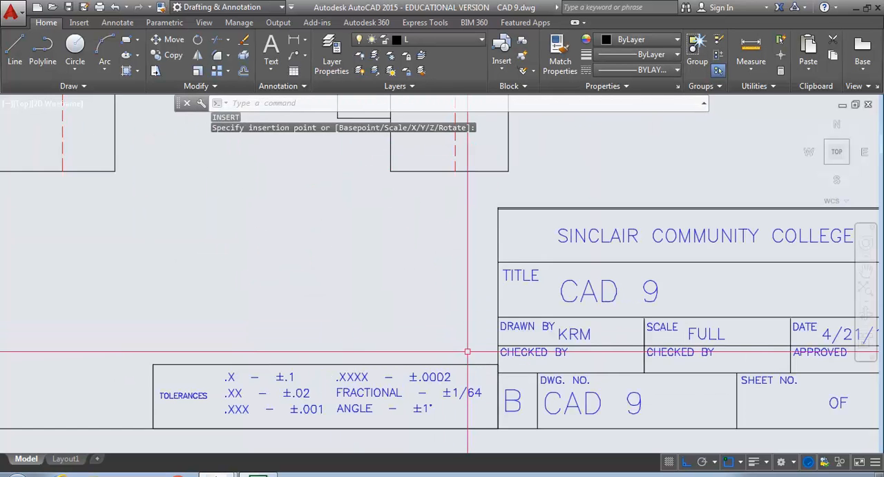
scroll(468, 352, down, 3)
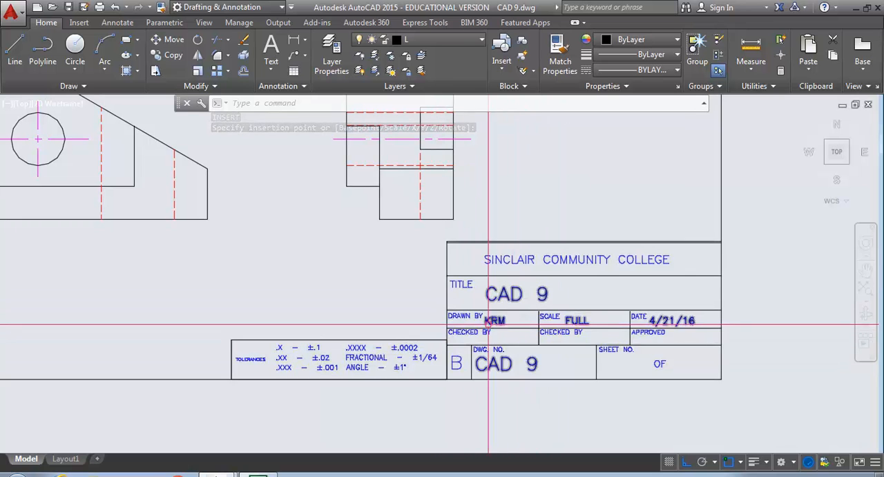
Turn on the lineweight display for the whole CAD 9 sheet
scroll(480, 317, down, 5)
scroll(481, 317, up, 2)
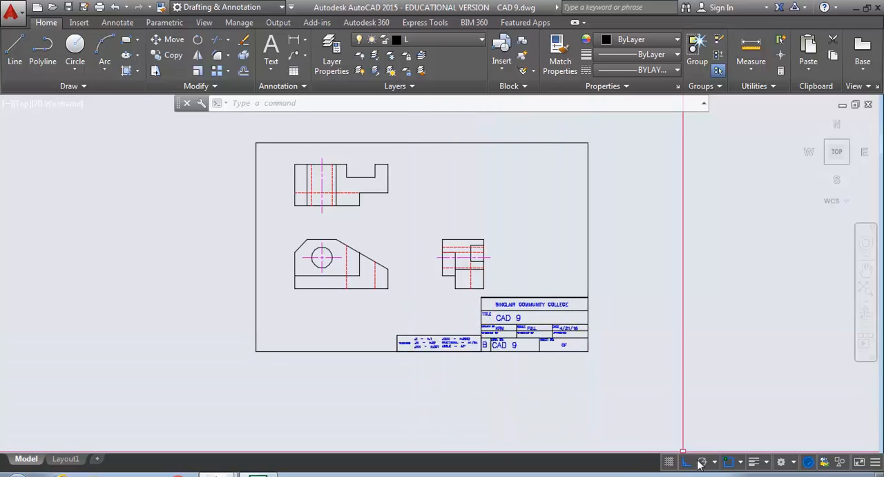
click(755, 461)
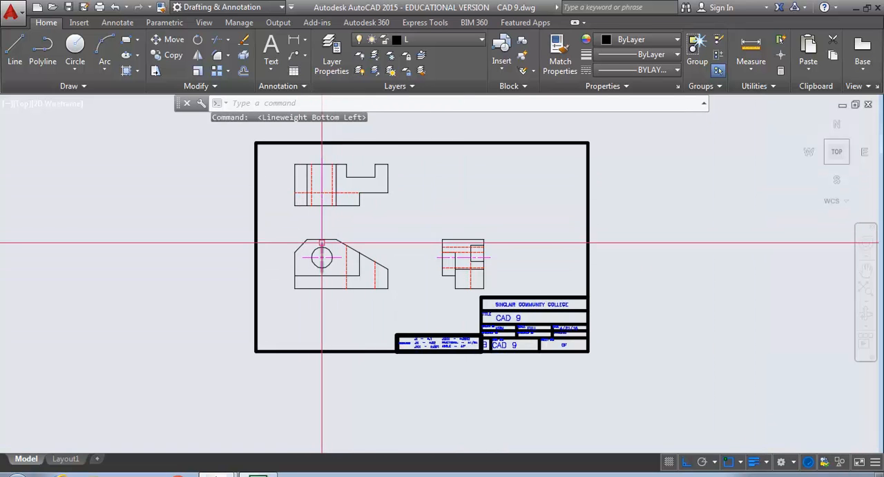
Move the top view's notch floor, the notch's right side, and the adjoining top and right outer edges to the "line" layer
scroll(319, 186, up, 4)
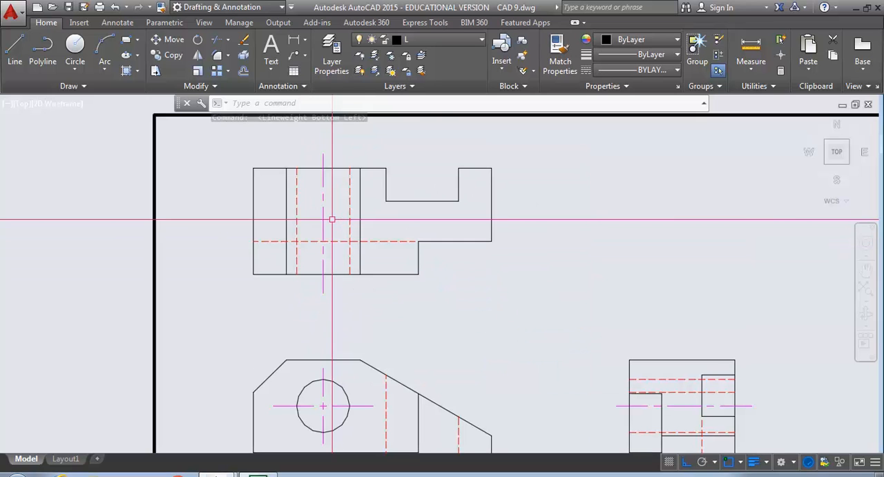
click(432, 202)
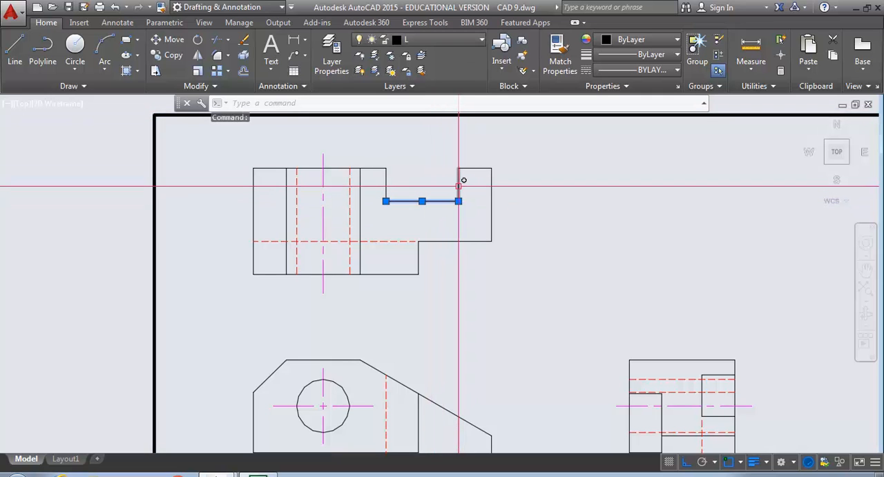
click(458, 181)
click(474, 170)
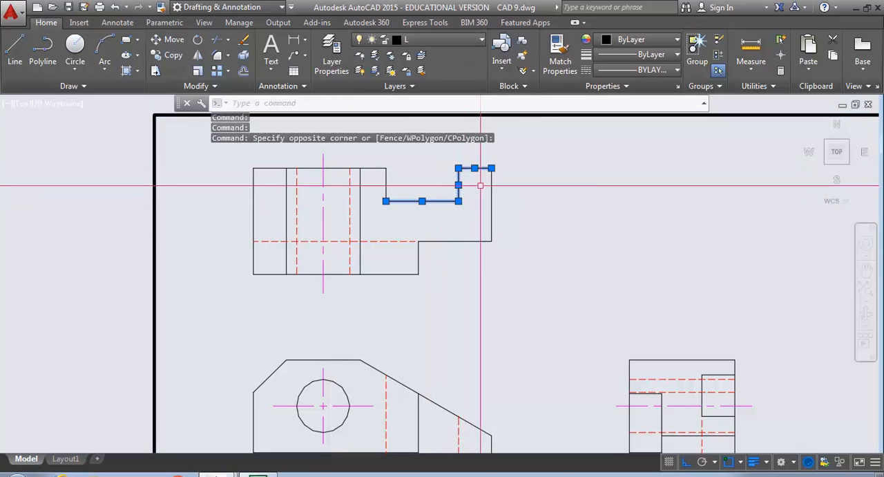
click(491, 207)
click(482, 41)
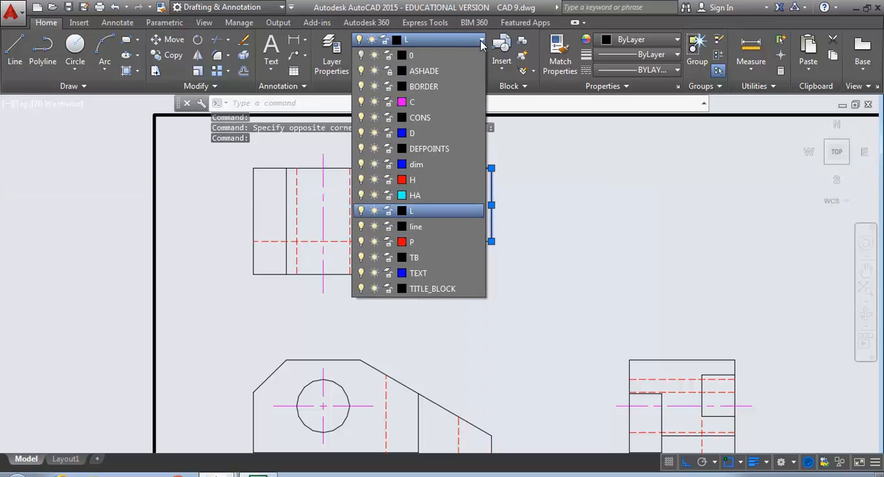
click(415, 226)
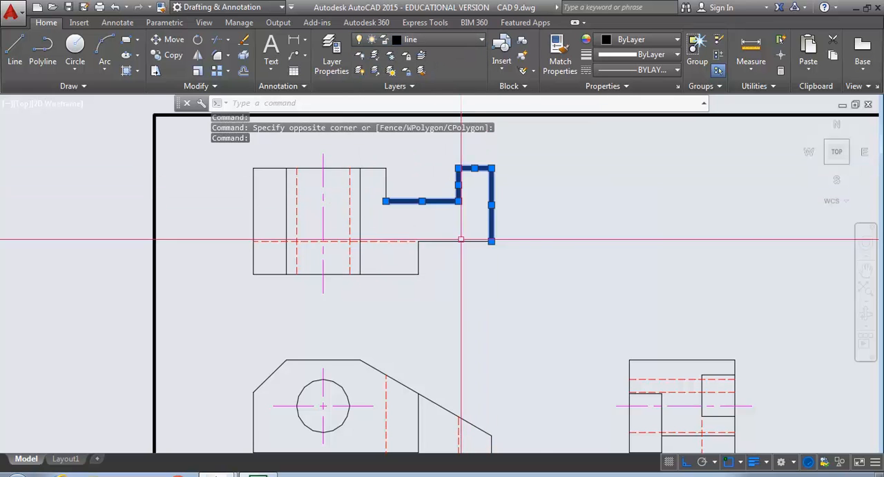
key(Escape)
key(Escape)
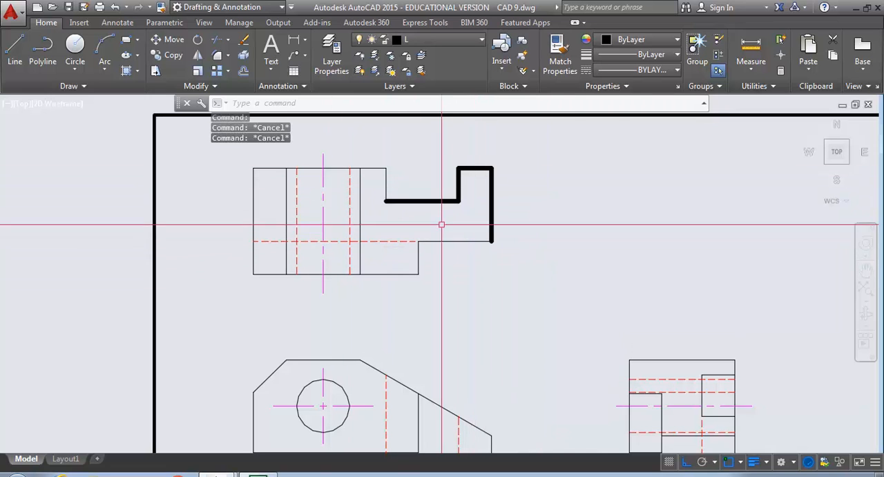
Match the thick "line" layer properties from the short upper edge onto all remaining visible lines of the top view
click(482, 43)
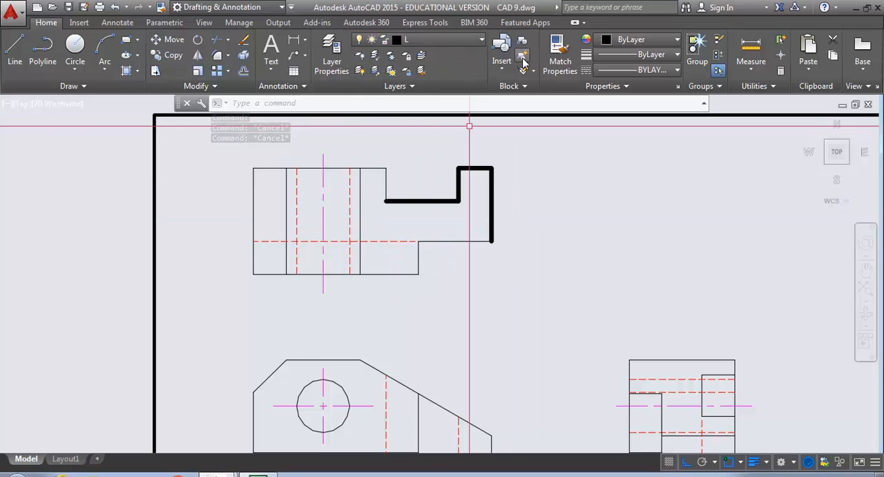
click(561, 54)
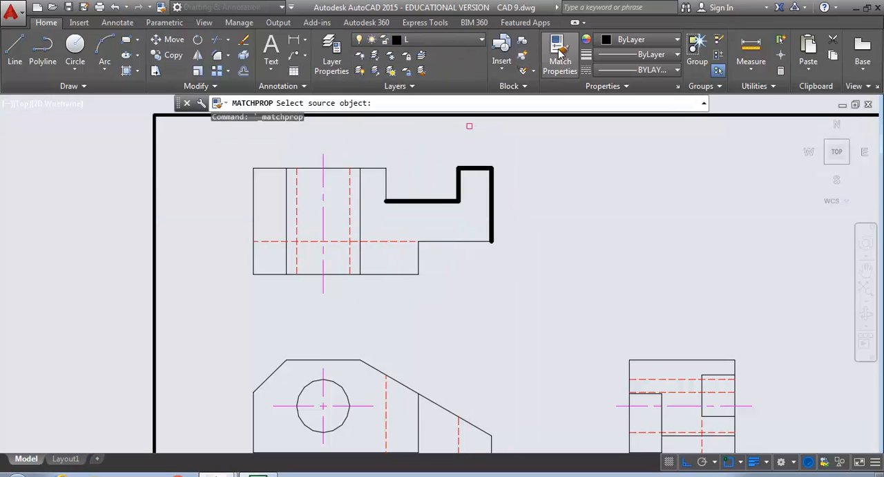
click(470, 168)
click(423, 283)
click(408, 264)
click(451, 257)
click(433, 238)
click(387, 164)
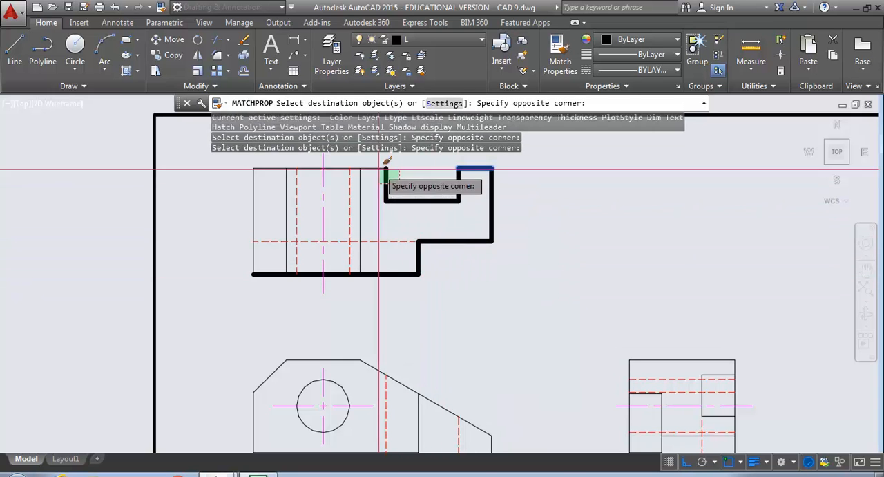
click(366, 177)
click(360, 177)
click(286, 185)
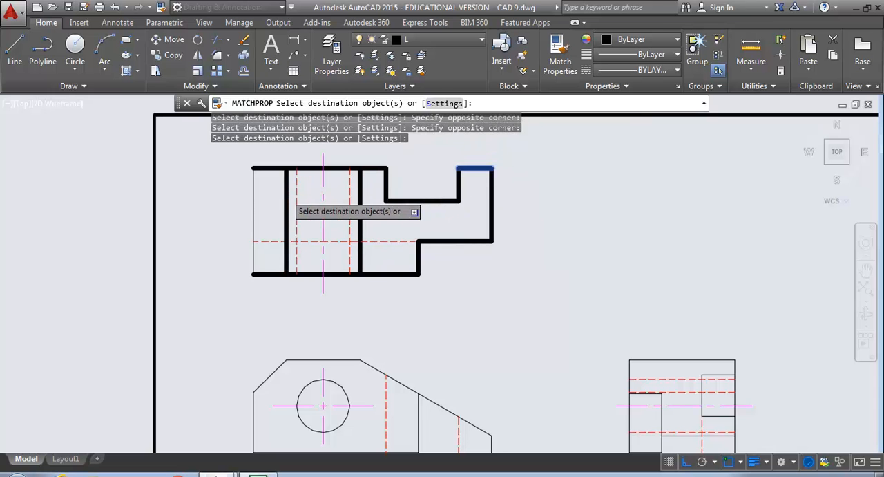
click(259, 206)
click(223, 208)
Apply the same matched properties to the front view's outline, hole circle and inner step lines, leaving hidden and center lines out
middle_drag(218, 273, 217, 164)
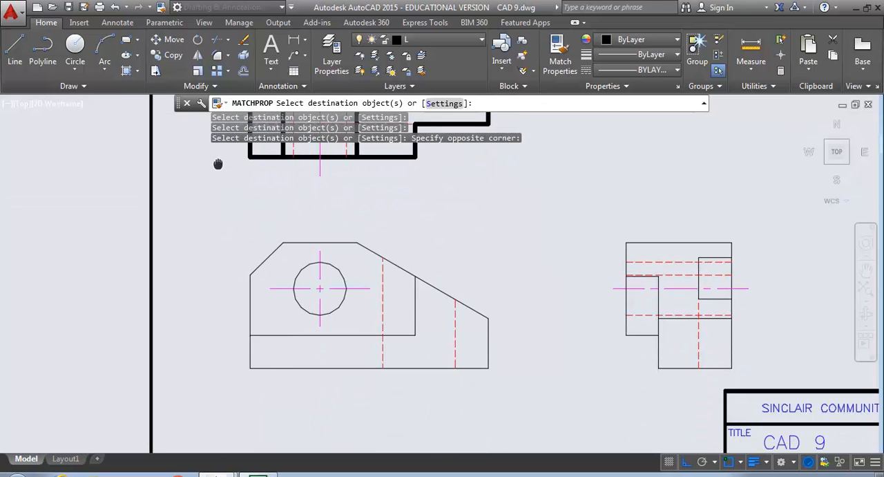
click(304, 382)
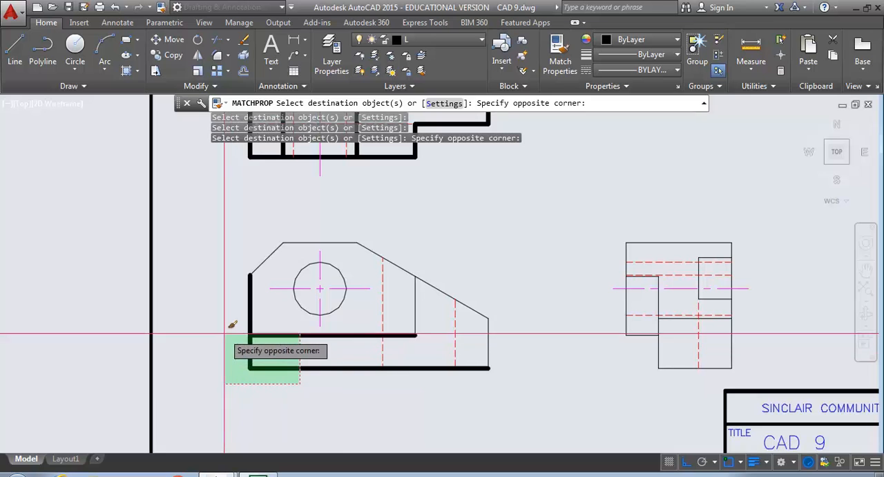
click(232, 330)
click(301, 306)
click(292, 246)
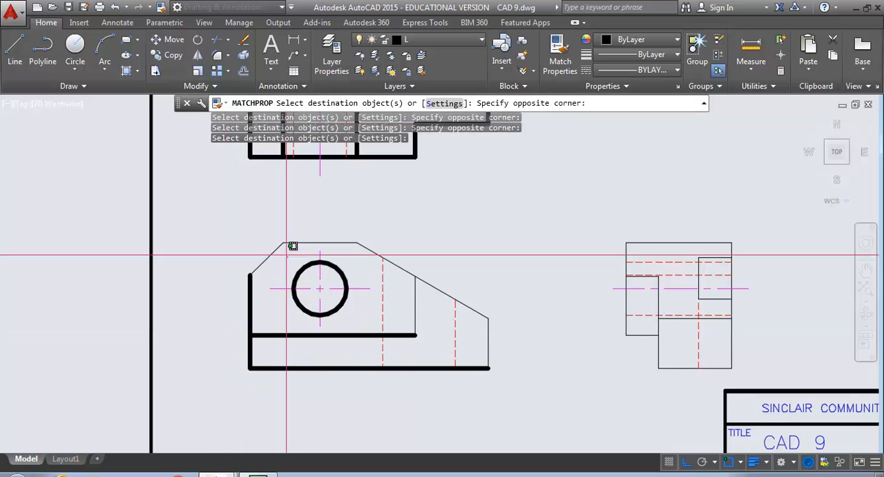
click(390, 257)
click(374, 250)
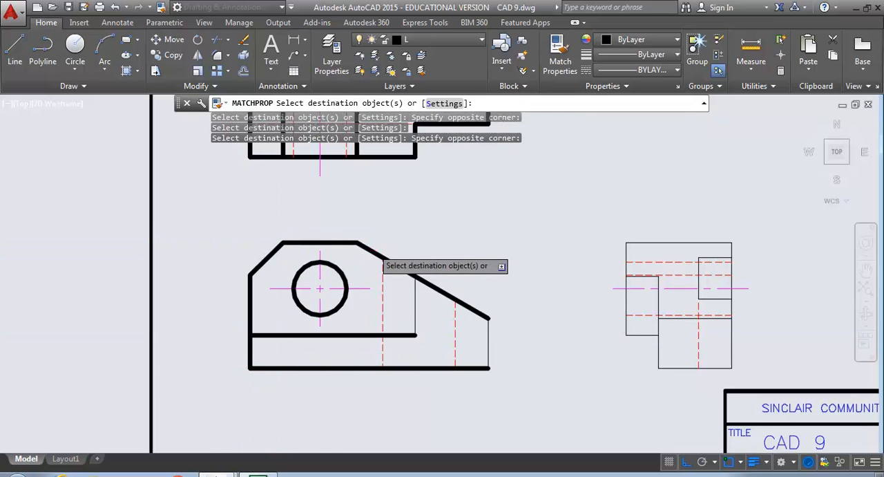
click(416, 299)
click(489, 342)
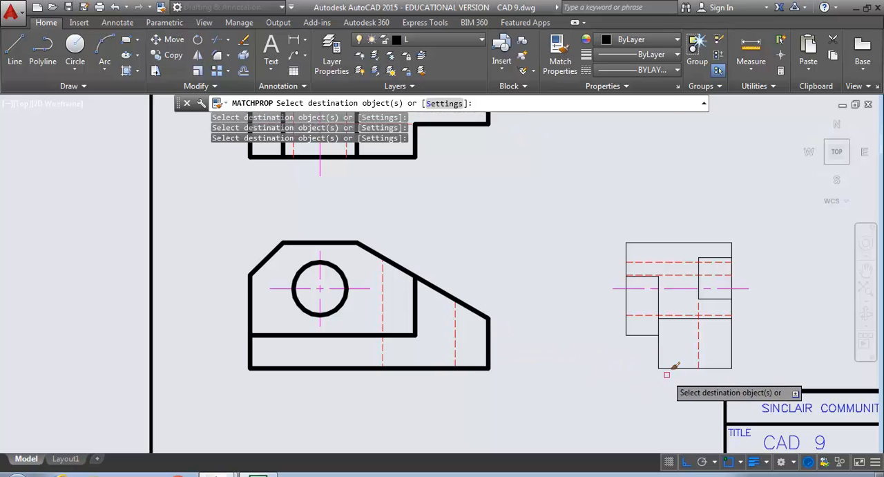
Apply the matched properties to all visible lines of the side view and finish Match Properties
click(669, 380)
click(628, 347)
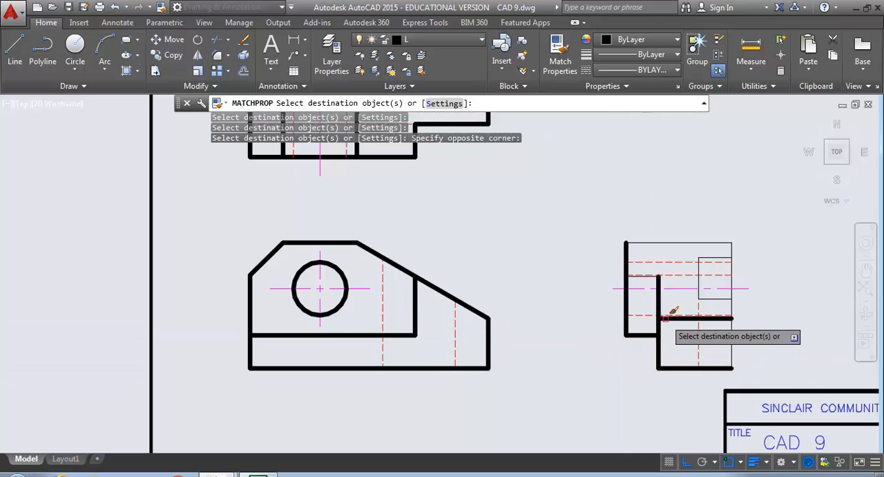
click(712, 301)
click(698, 280)
click(699, 242)
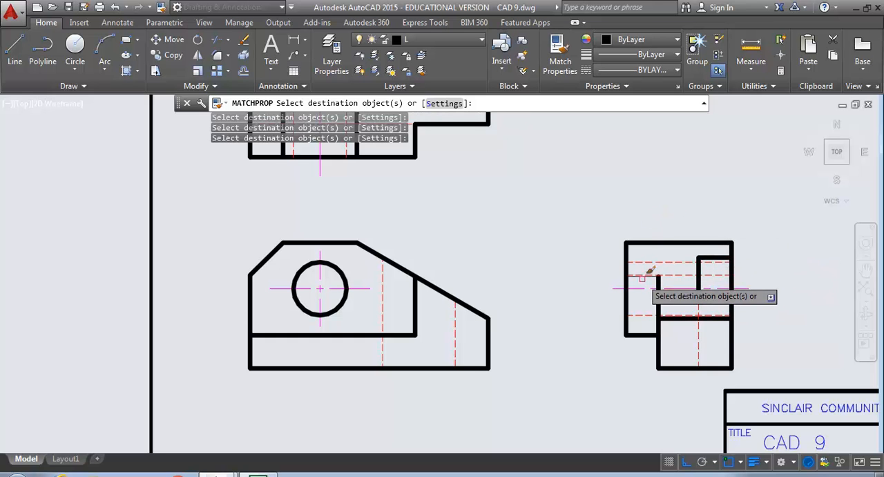
scroll(653, 280, down, 5)
scroll(652, 282, up, 9)
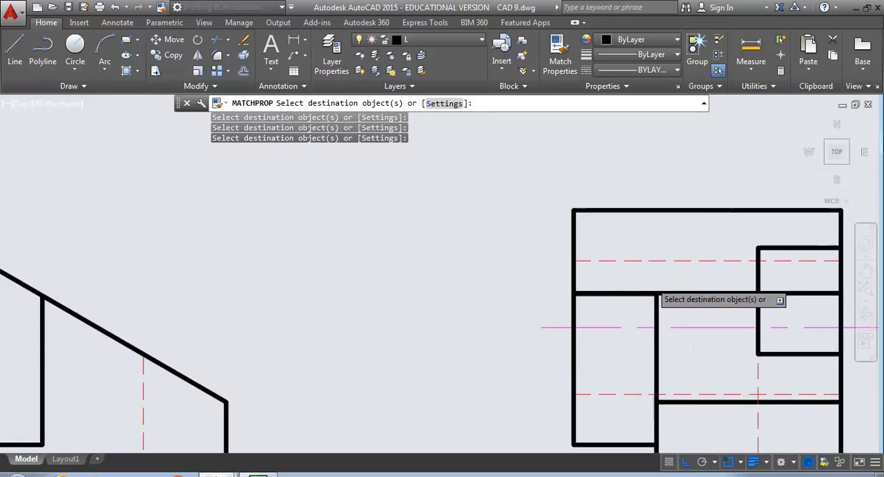
scroll(653, 290, up, 2)
scroll(519, 257, down, 8)
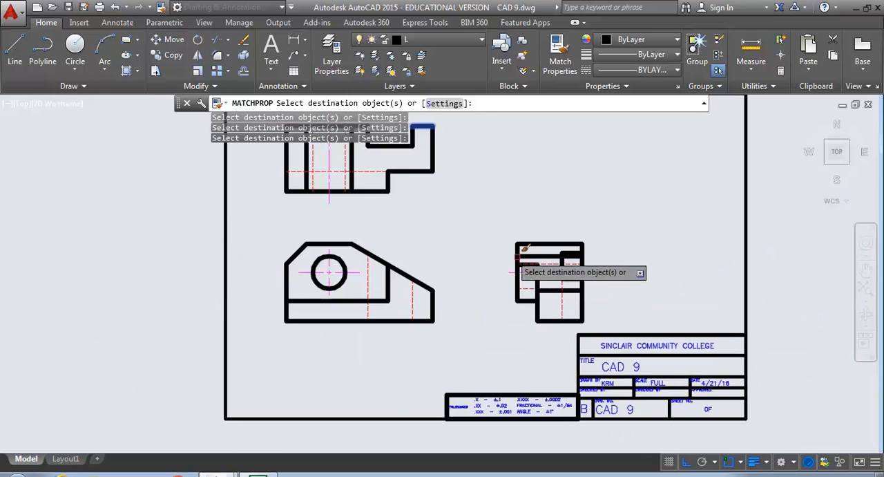
mouse_move(430, 318)
middle_down()
mouse_move(484, 290)
mouse_move(495, 352)
mouse_move(487, 318)
middle_up()
scroll(499, 348, up, 2)
scroll(499, 342, down, 4)
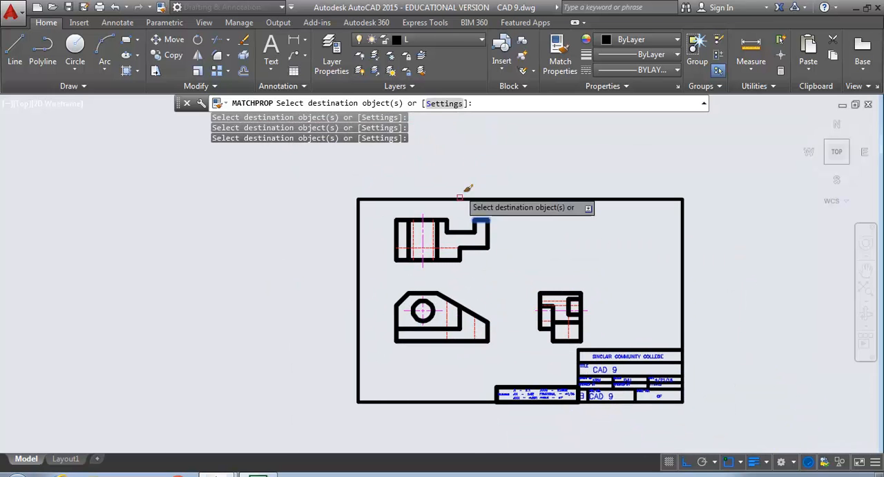
key(Escape)
key(Escape)
key(Escape)
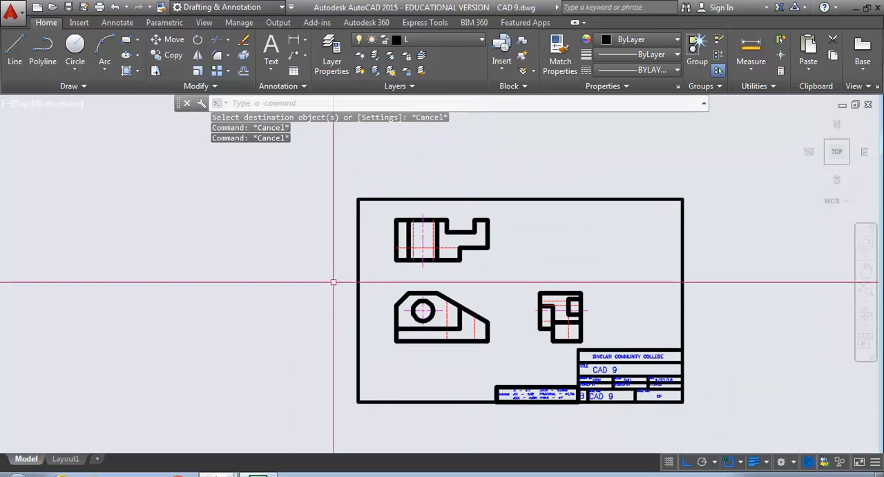
Switch the lineweight display off and back on to compare the sheet's line thicknesses
middle_drag(317, 297, 283, 292)
scroll(360, 312, up, 6)
scroll(360, 312, down, 6)
middle_drag(357, 312, 361, 302)
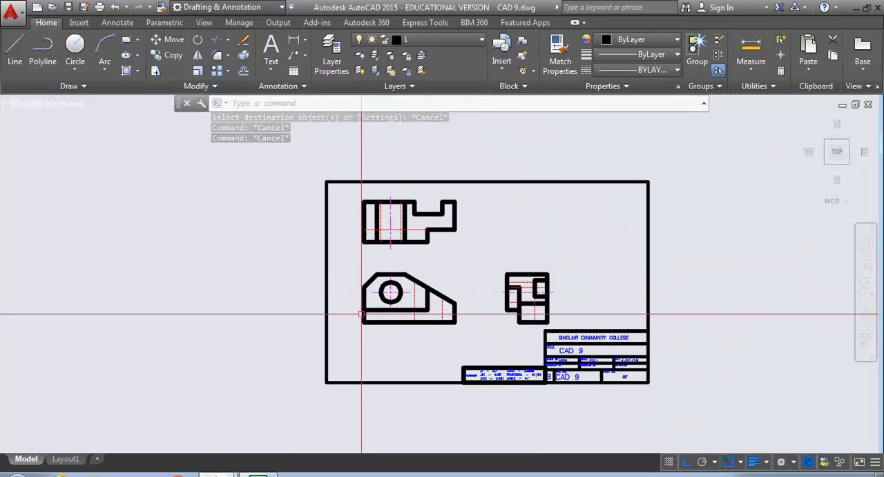
click(754, 462)
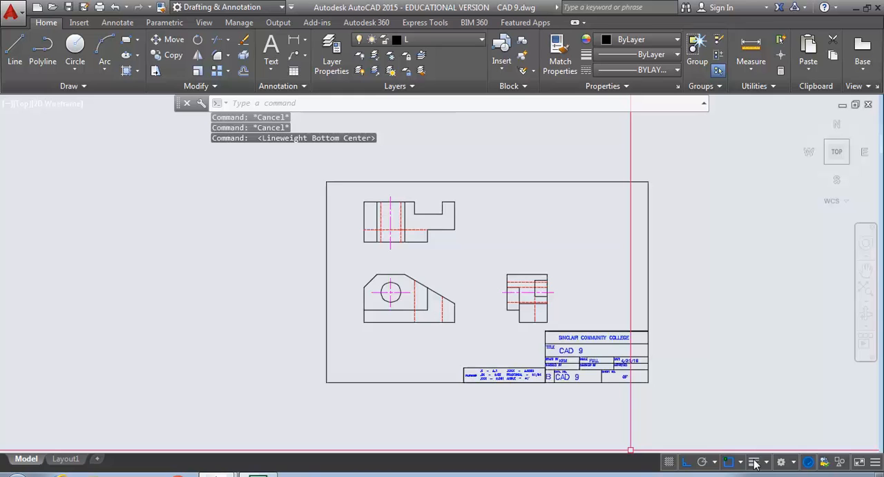
click(754, 462)
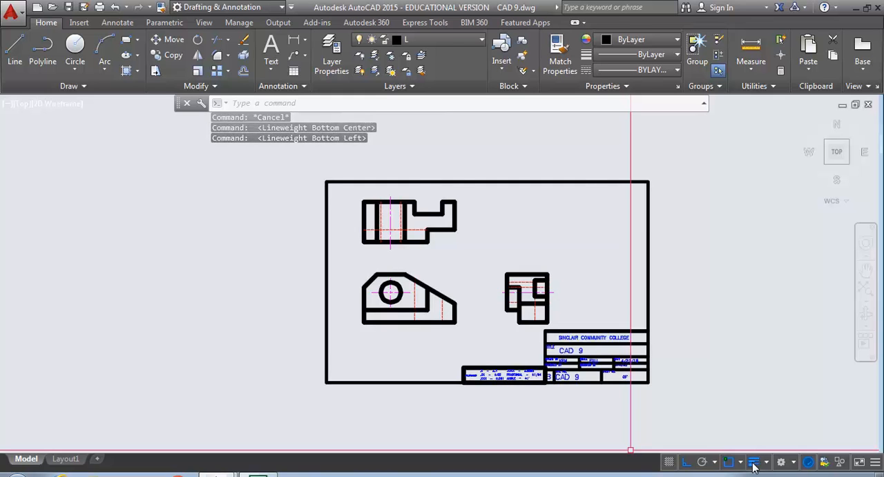
click(734, 375)
key(Escape)
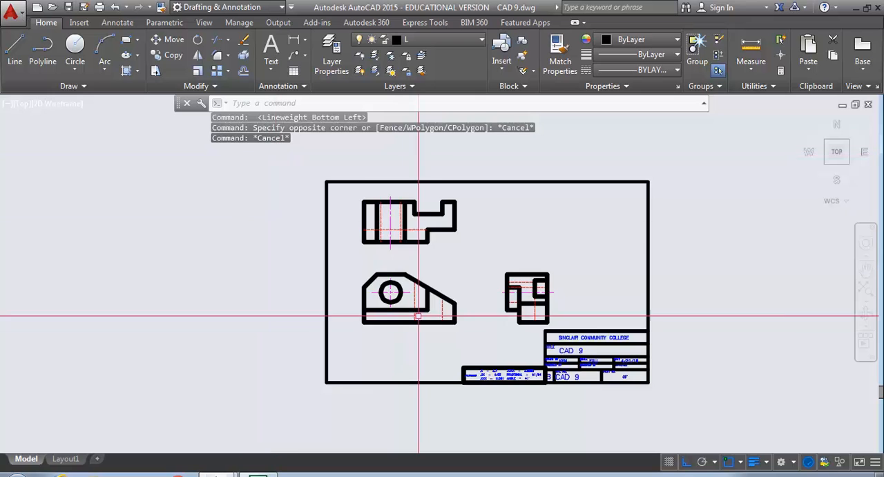
Zoom to the drawing's extents so the bordered sheet fills the view
scroll(497, 276, up, 3)
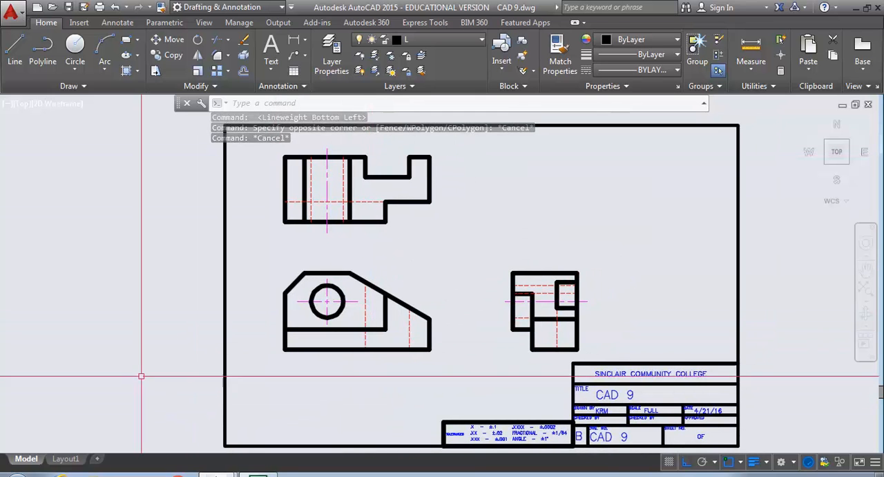
scroll(142, 369, down, 6)
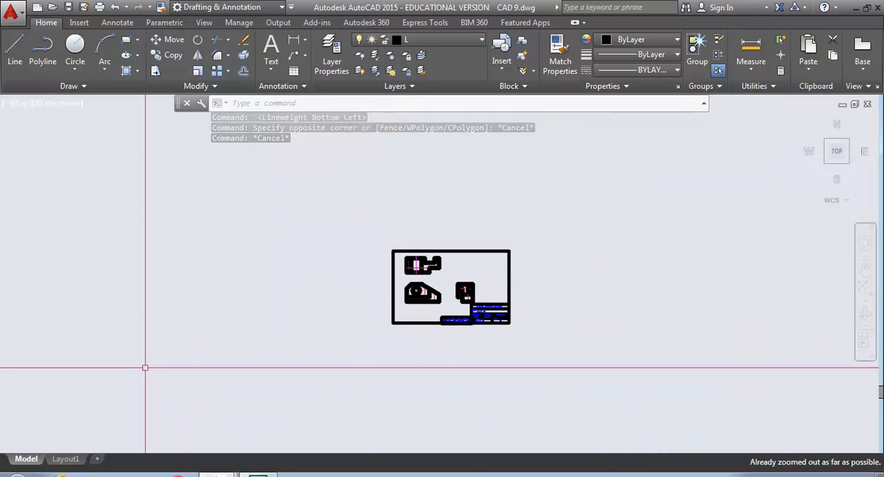
middle_click(177, 322)
middle_click(177, 322)
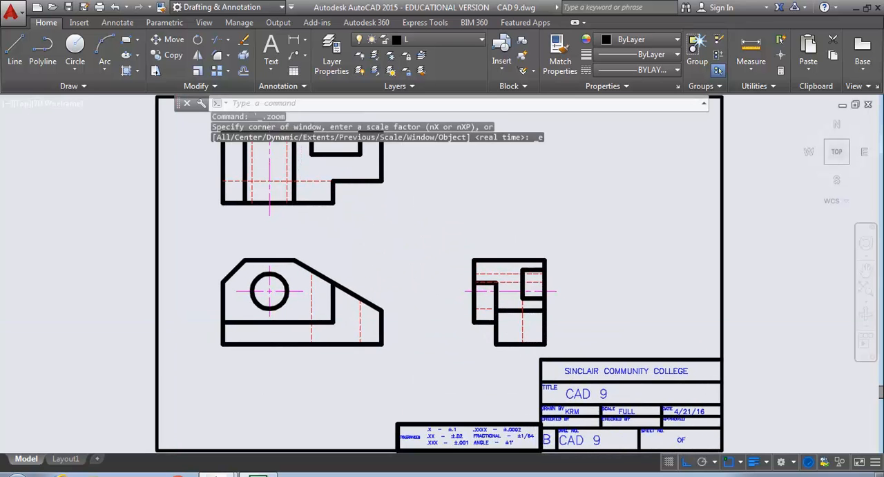
scroll(177, 322, down, 3)
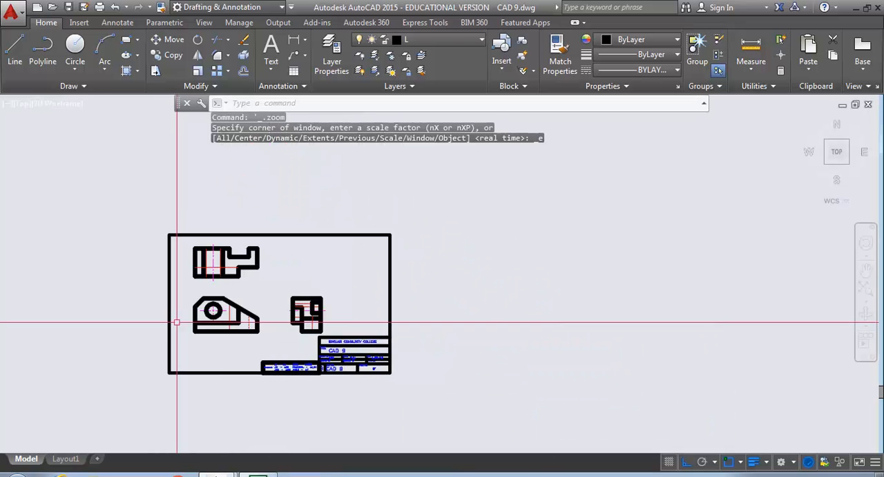
mouse_move(177, 322)
middle_down()
mouse_move(517, 322)
mouse_move(132, 380)
mouse_move(122, 368)
middle_up()
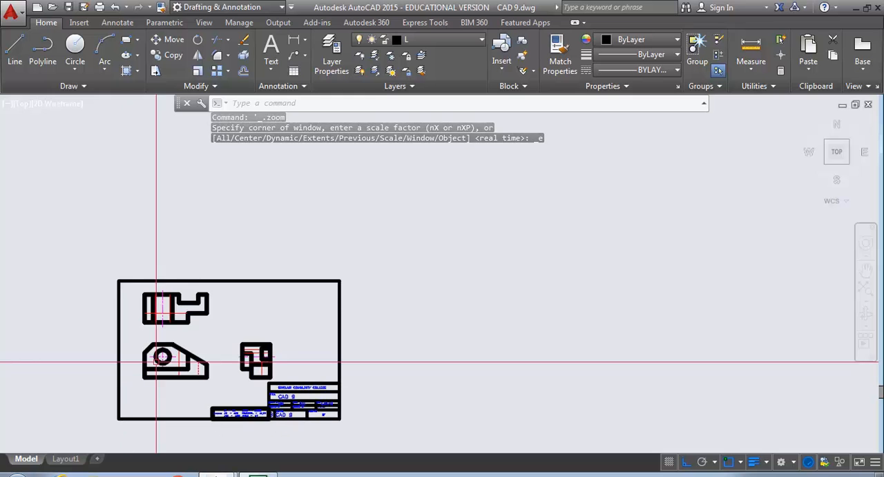
middle_click(443, 274)
middle_click(443, 275)
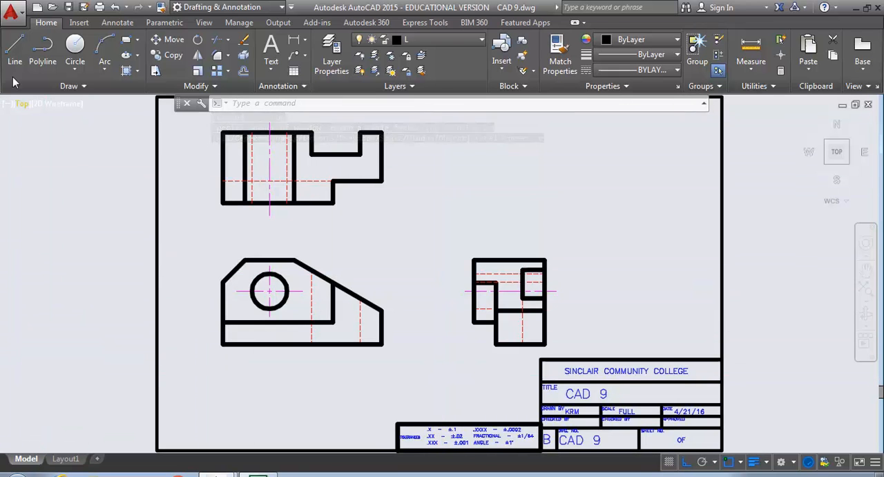
Export the drawing as CAD 9.pdf, using Display as the export area and the Current page setup
click(15, 14)
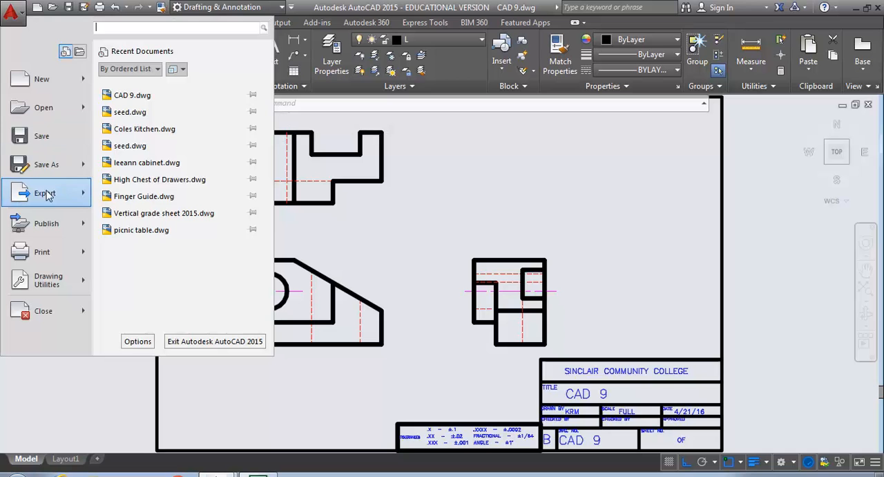
mouse_move(45, 196)
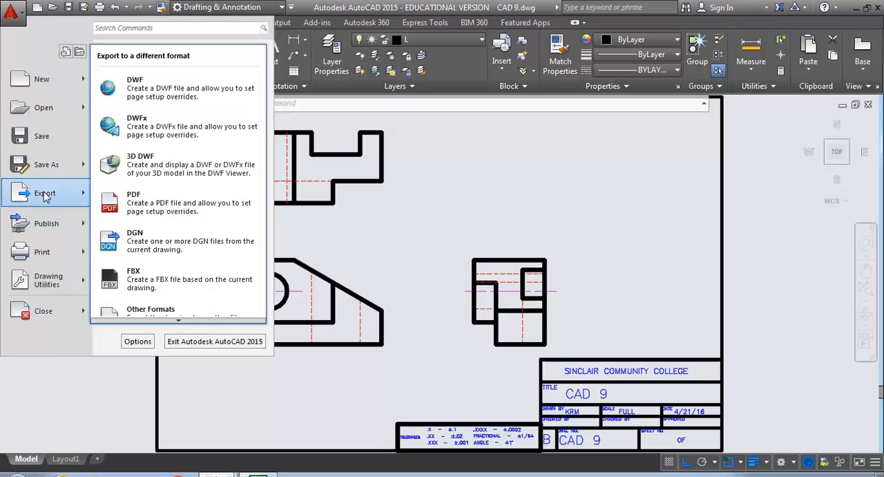
click(134, 199)
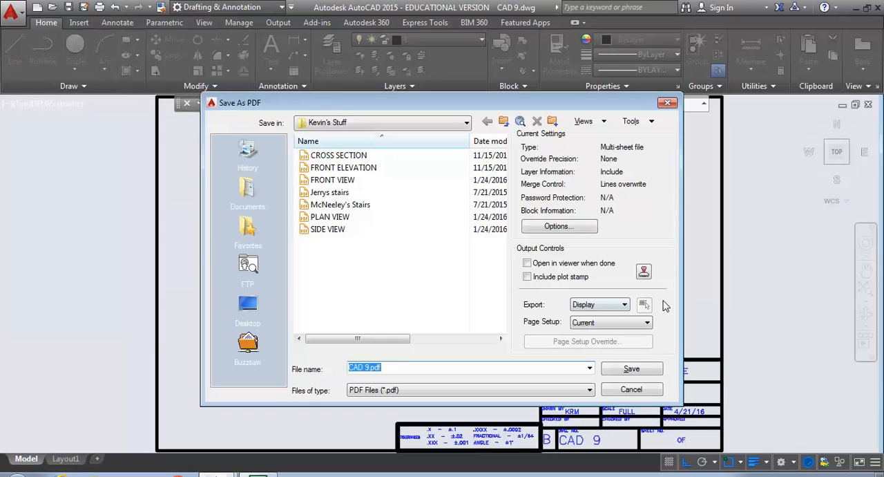
click(626, 306)
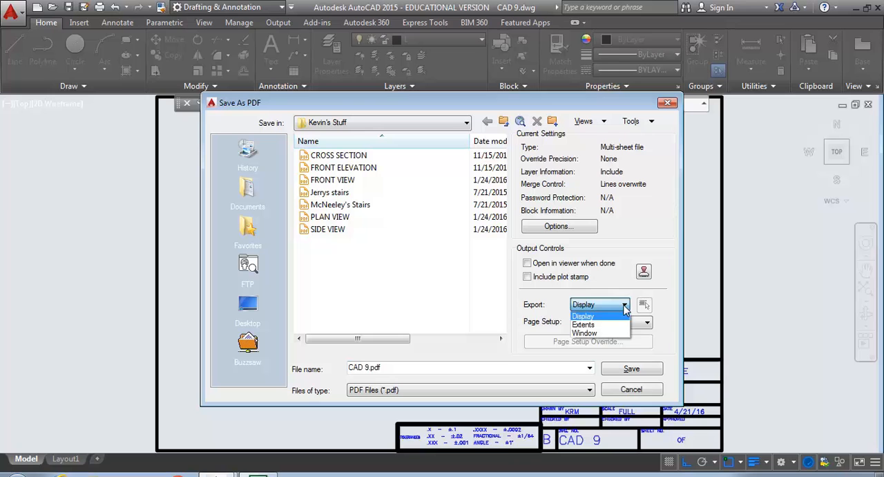
click(594, 317)
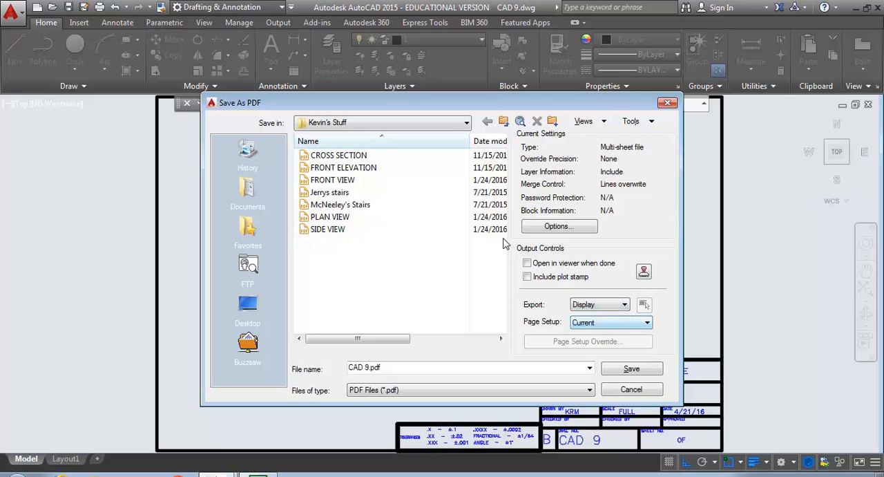
click(630, 370)
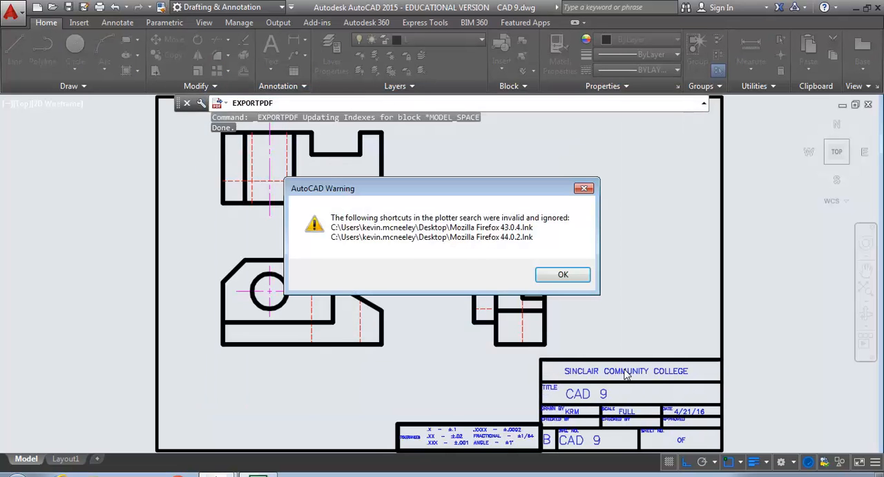
click(563, 275)
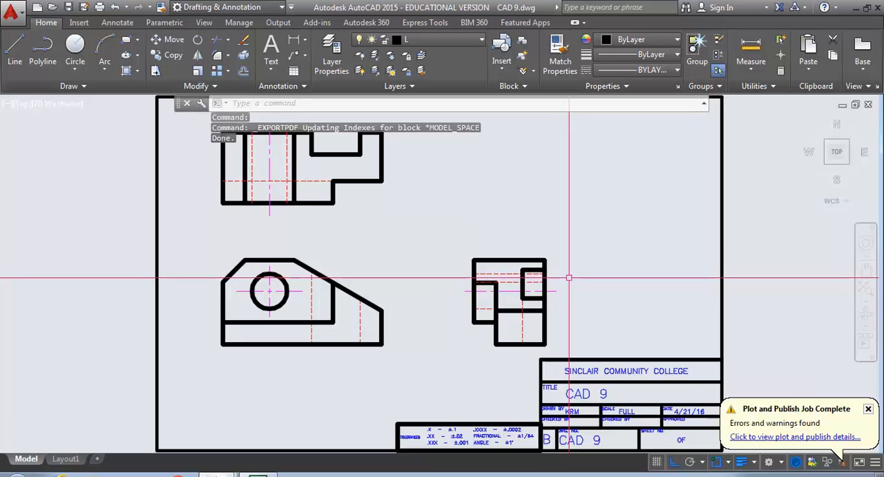
Repeat the PDF export of the displayed sheet under the file name CAD 9.pdf
click(18, 22)
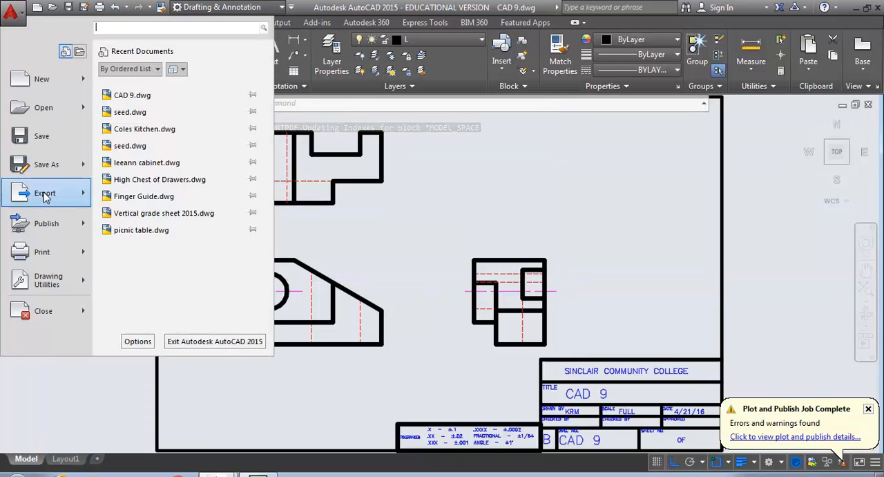
mouse_move(45, 196)
click(139, 199)
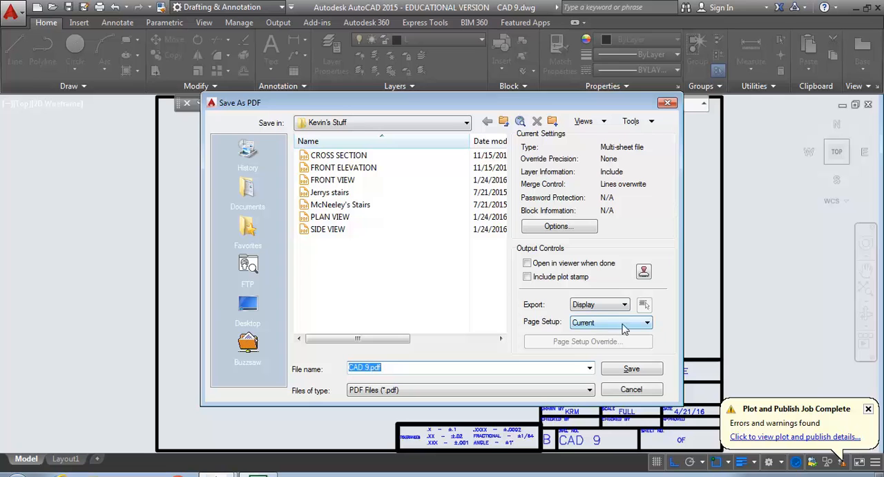
click(629, 369)
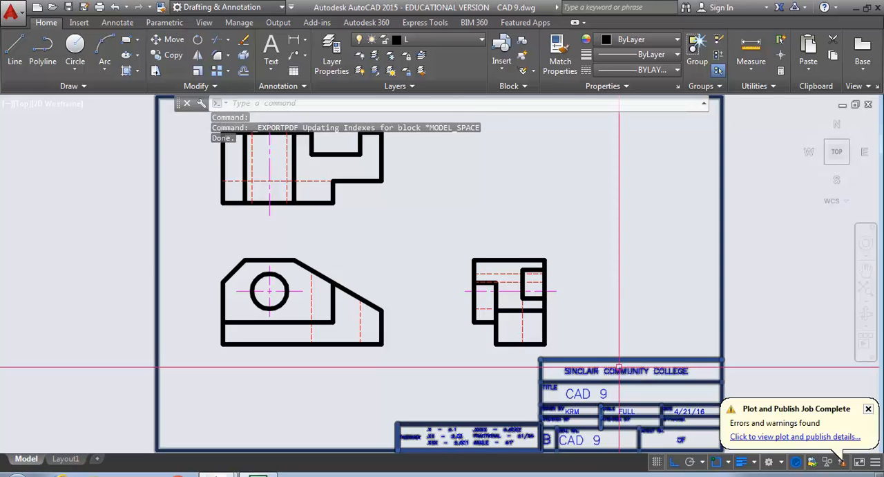
scroll(569, 247, down, 4)
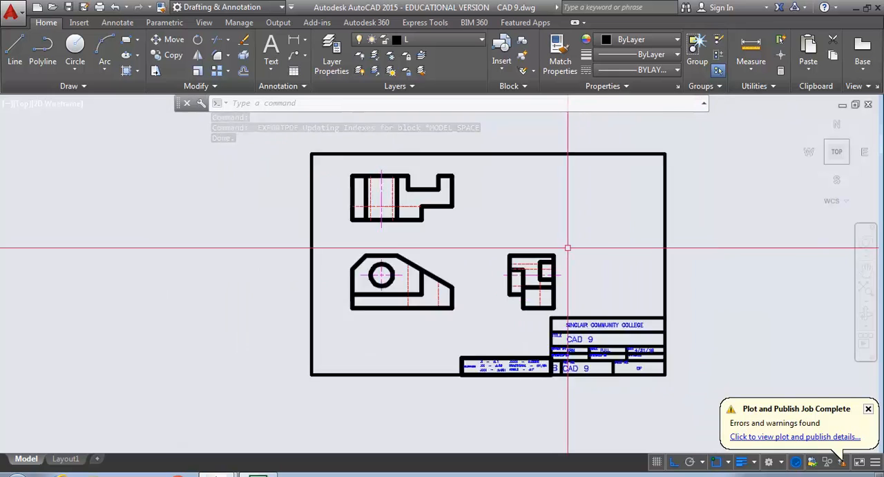
middle_drag(568, 247, 447, 261)
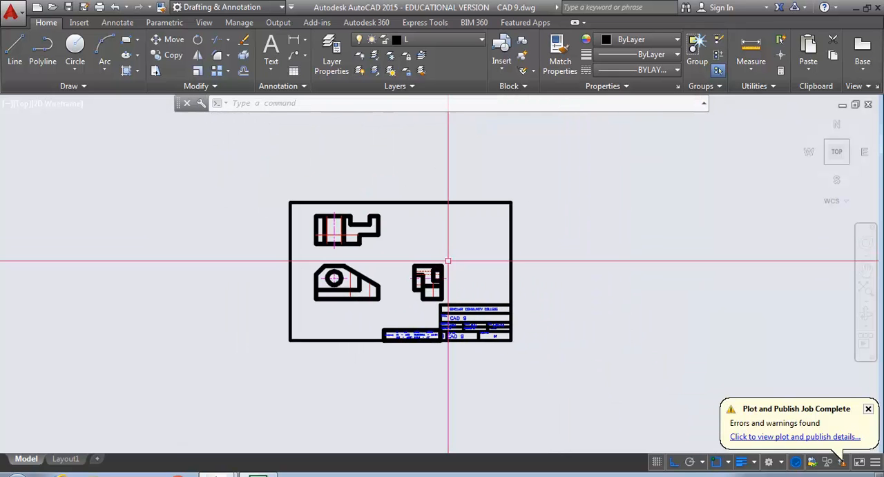
scroll(448, 261, up, 4)
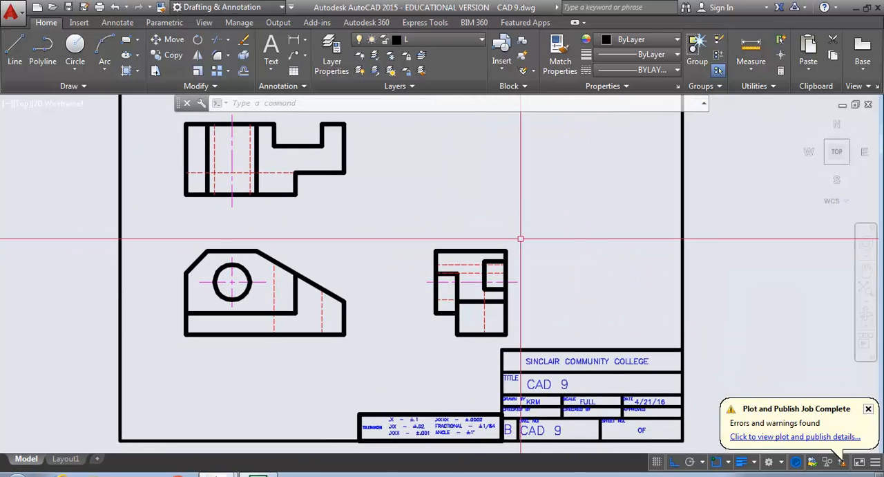